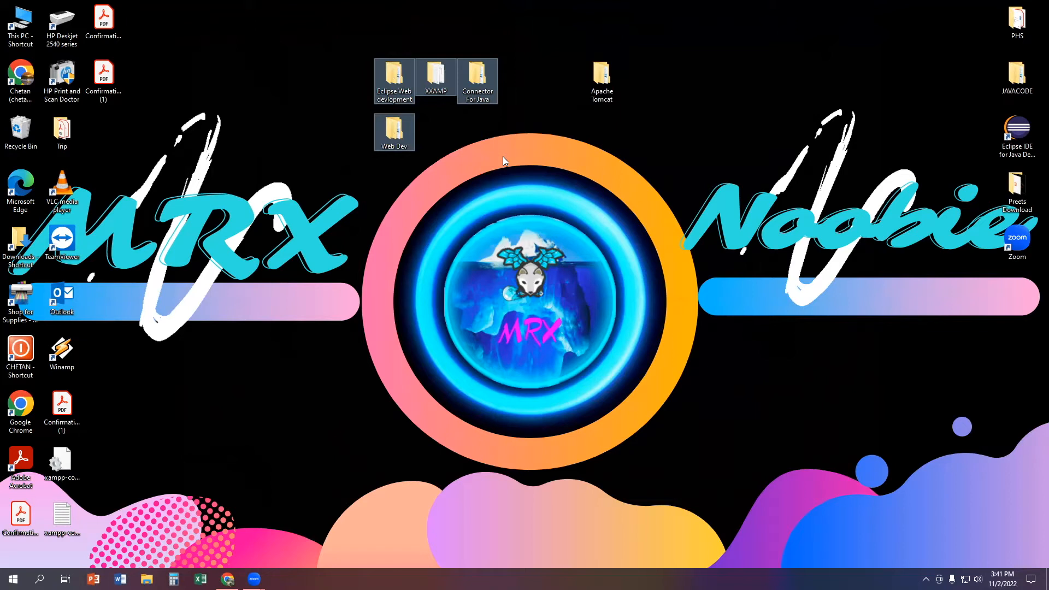
left_click_drag(542, 62, 584, 94)
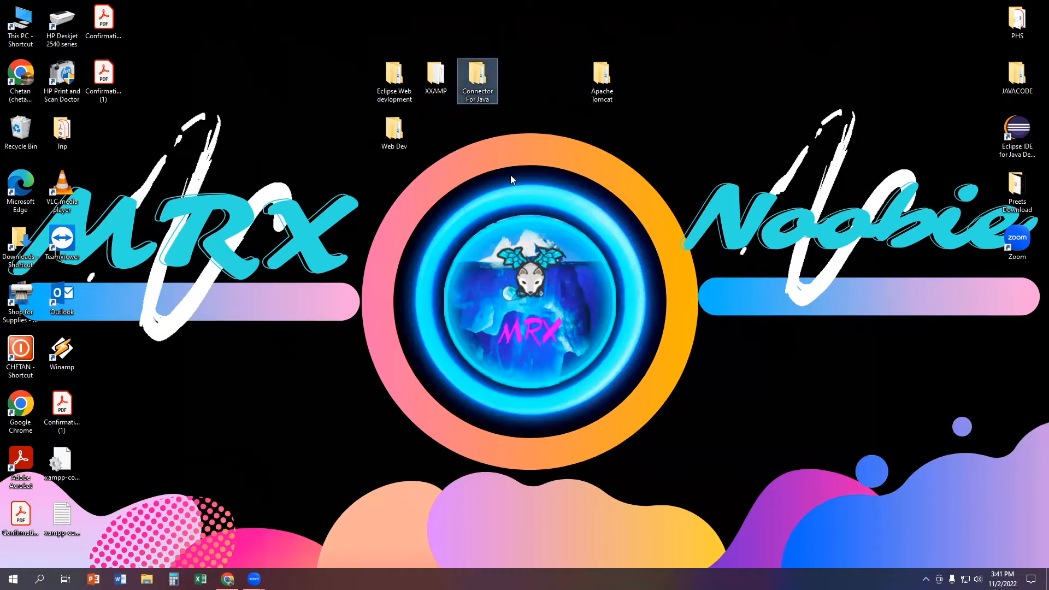
left_click_drag(519, 159, 449, 53)
left_click_drag(513, 70, 376, 82)
left_click_drag(309, 68, 350, 85)
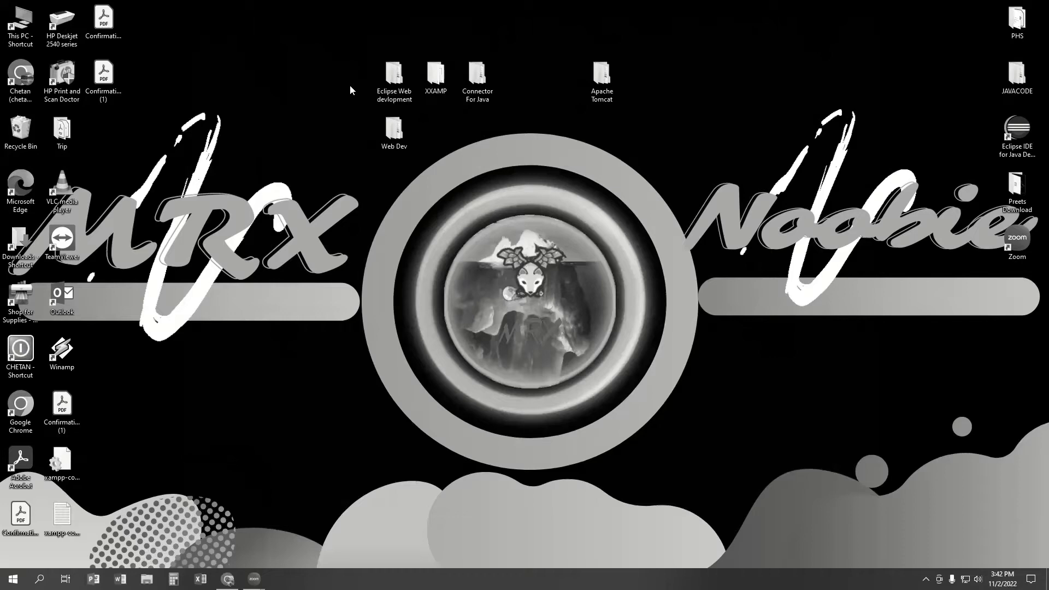
Search the web in Chrome for "eclipse download" and open the Download Packages page on the Eclipse site.
left_click(163, 29)
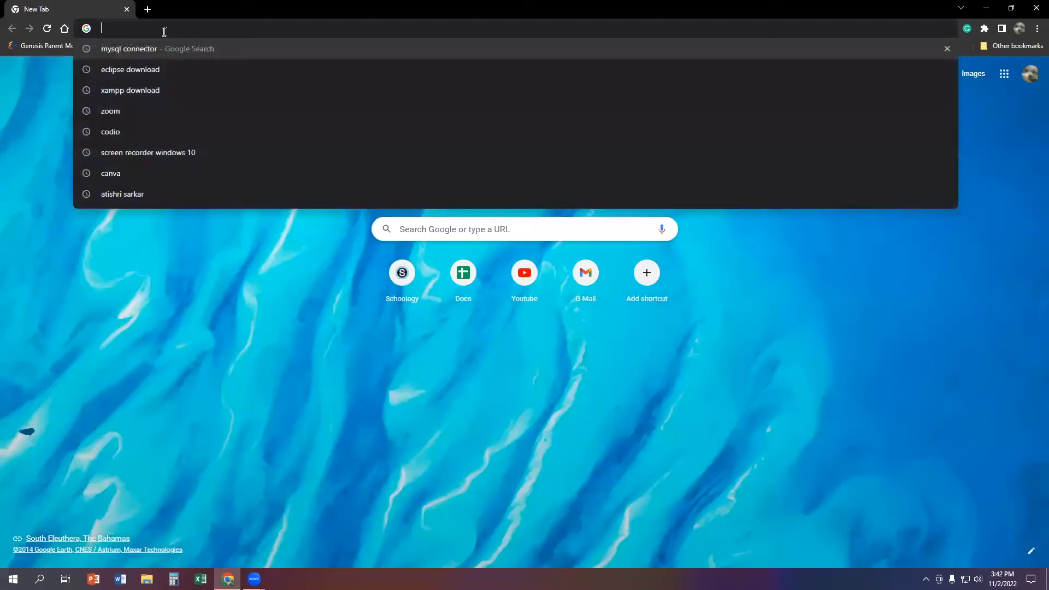
type("ex")
key("BackSpace")
type("cl")
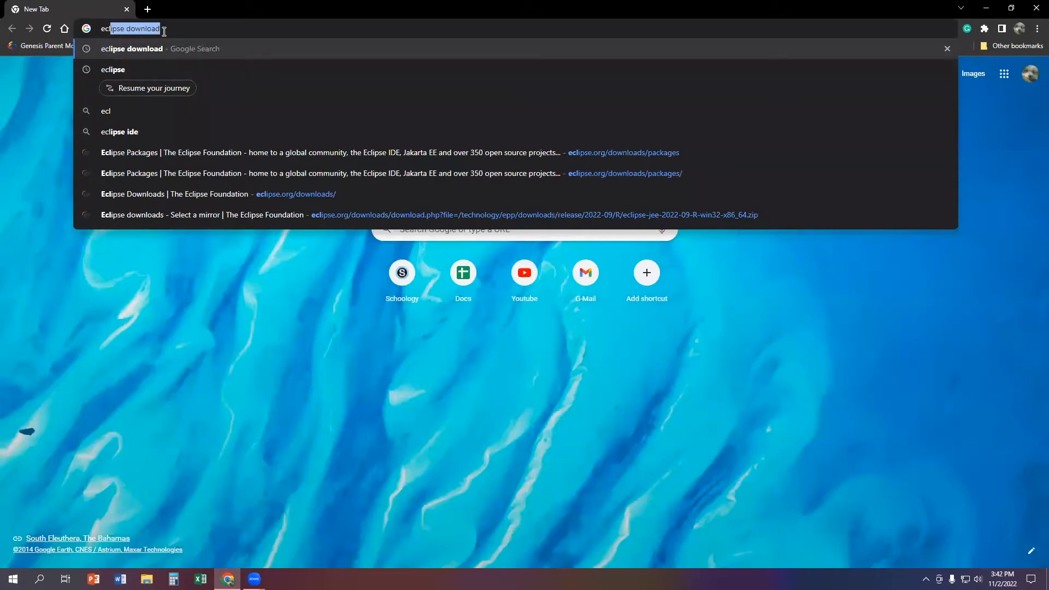
key("Return")
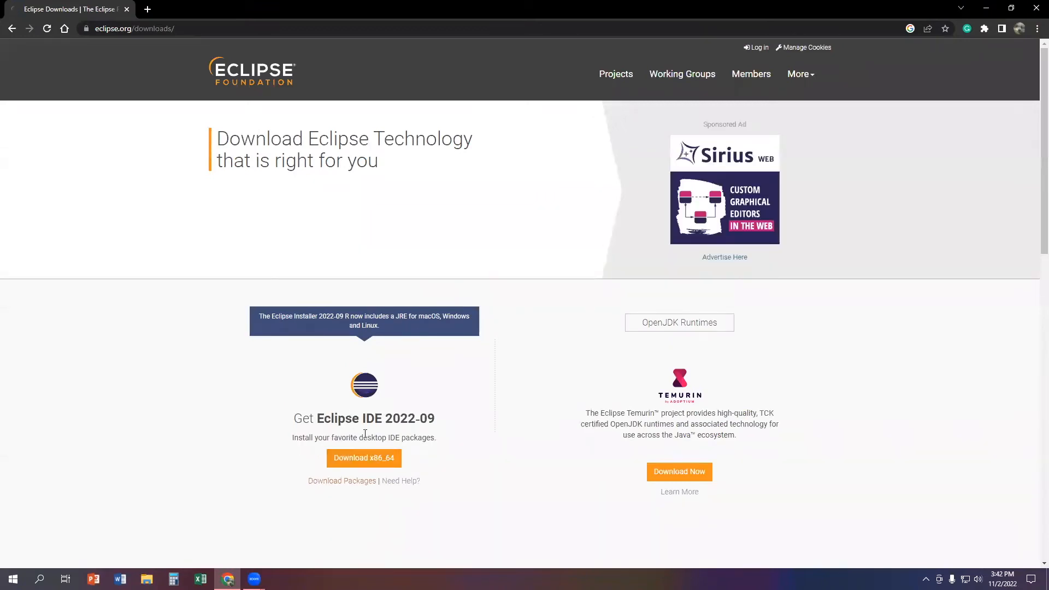
left_click(346, 482)
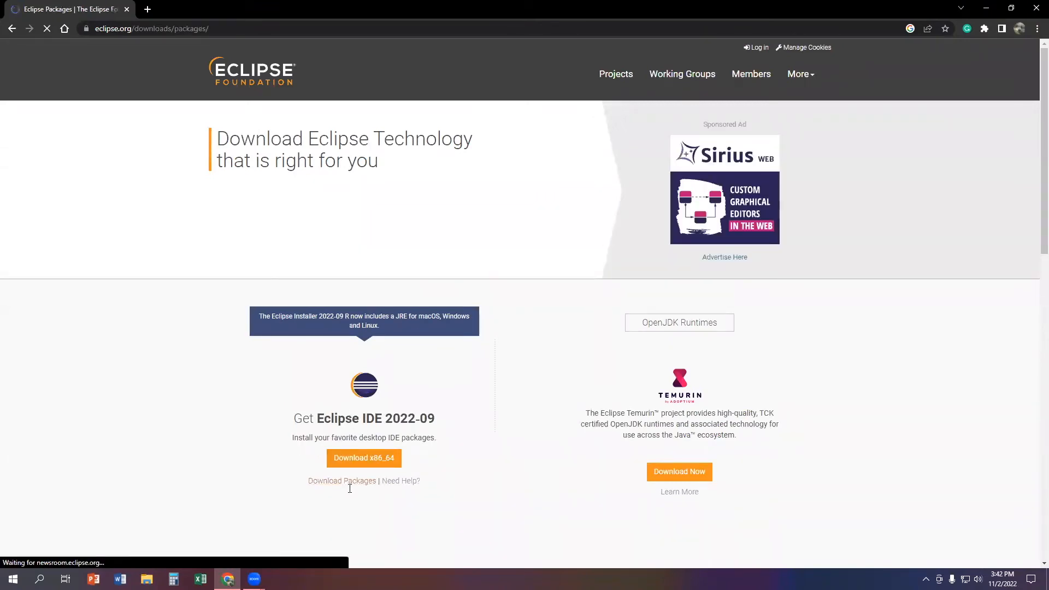
Examine the Eclipse IDE for Enterprise Java and Web Developers package and its Windows x86_64 download link.
scroll(275, 345, "down", 2)
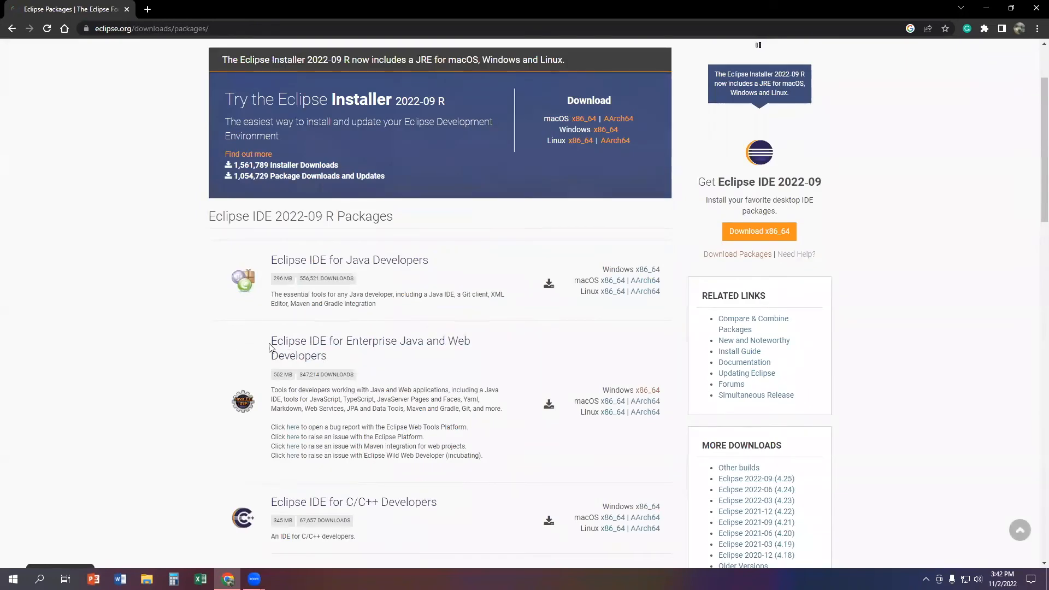
left_click_drag(249, 329, 356, 361)
left_click(267, 372)
left_click_drag(252, 317, 435, 437)
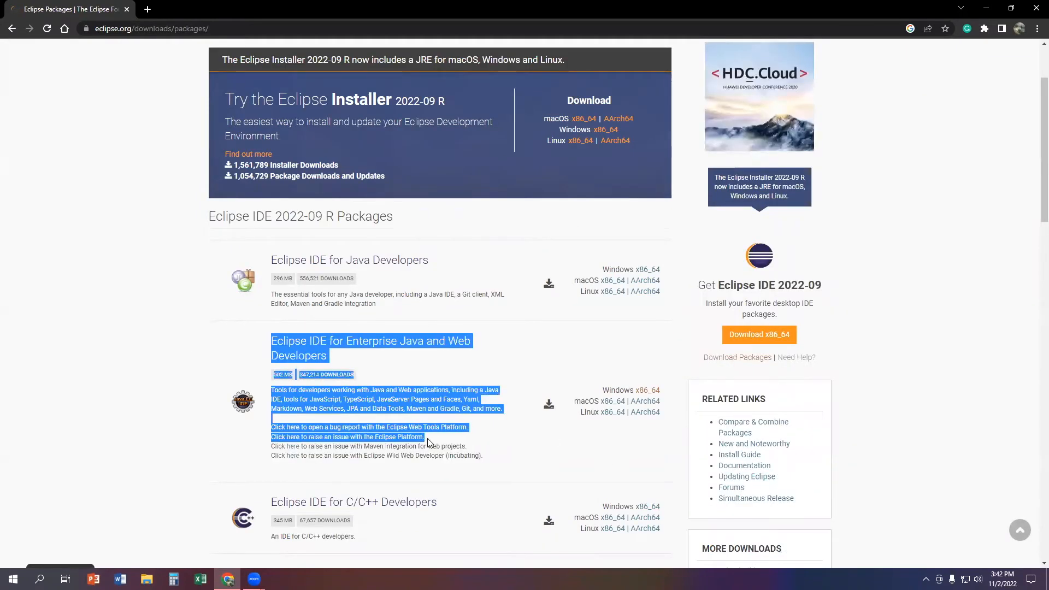
left_click(430, 440)
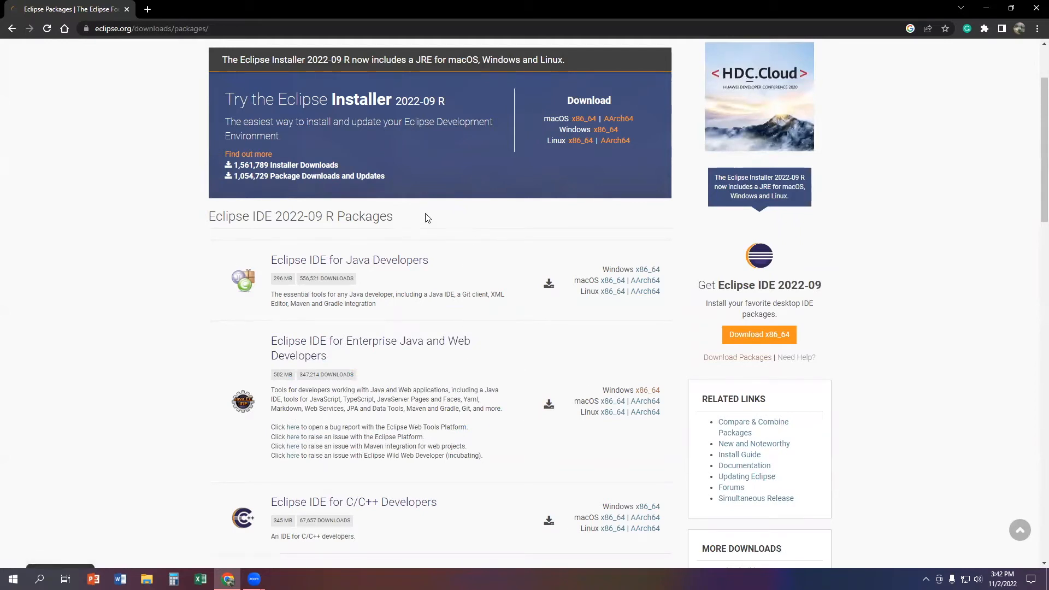
scroll(427, 218, "down", 3)
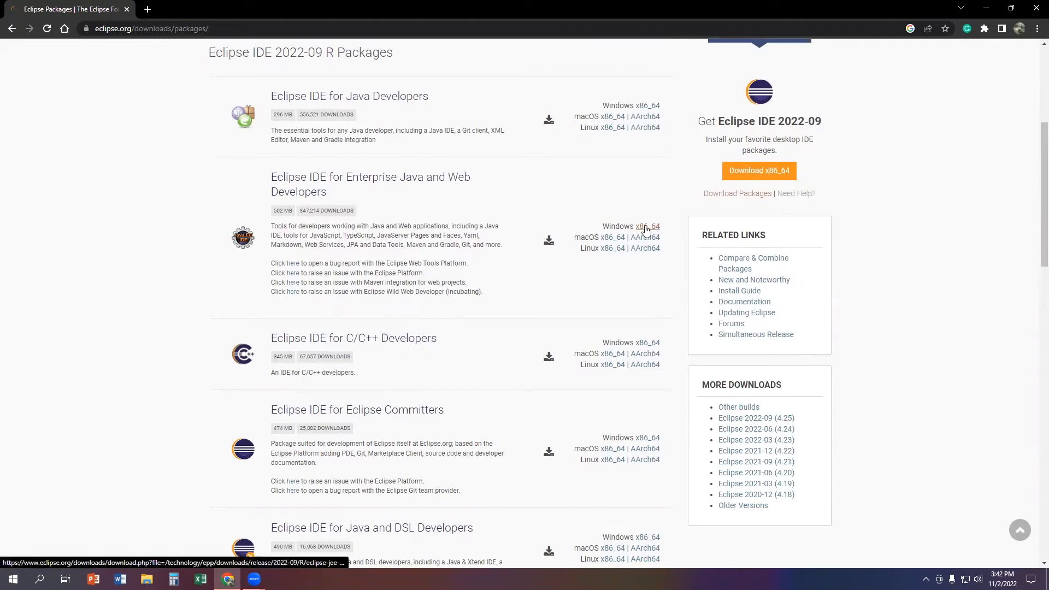
Go to the desktop and look inside the Eclipse Web devlopment folder, and minimize its window.
left_click(987, 6)
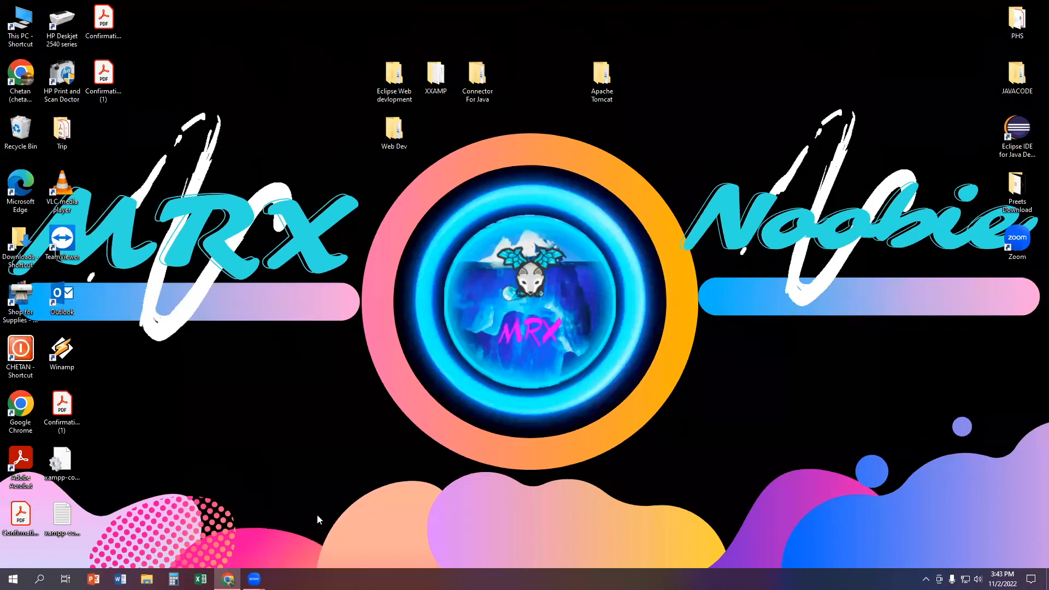
left_click(228, 579)
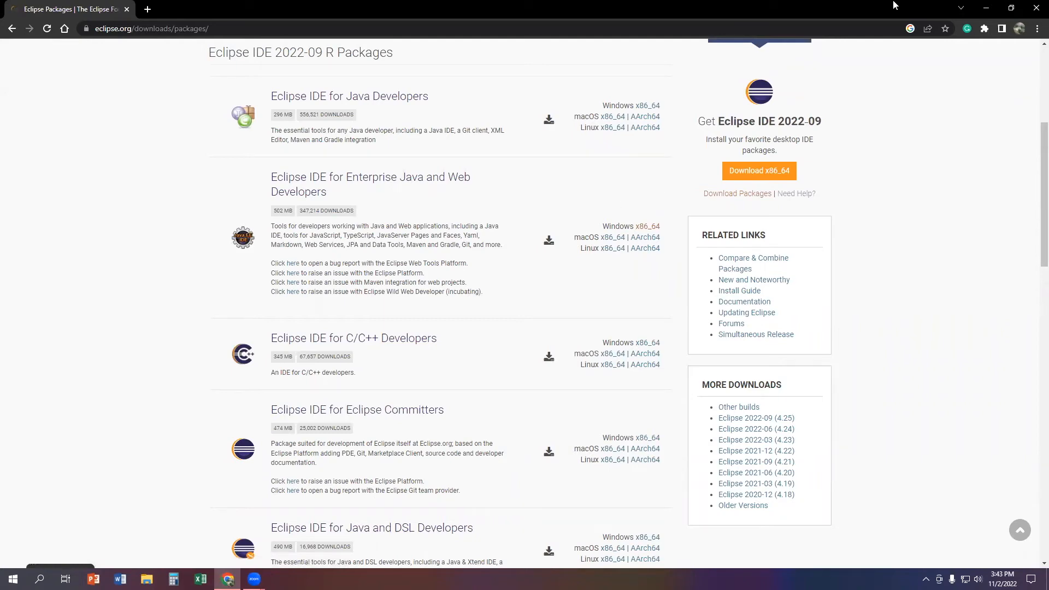
left_click(987, 8)
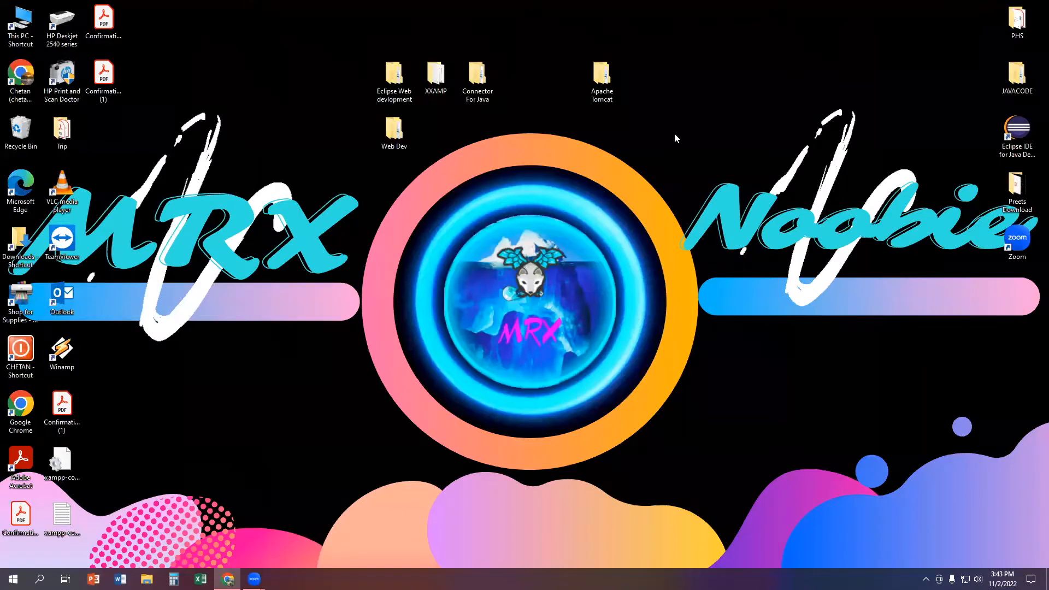
left_click(403, 86)
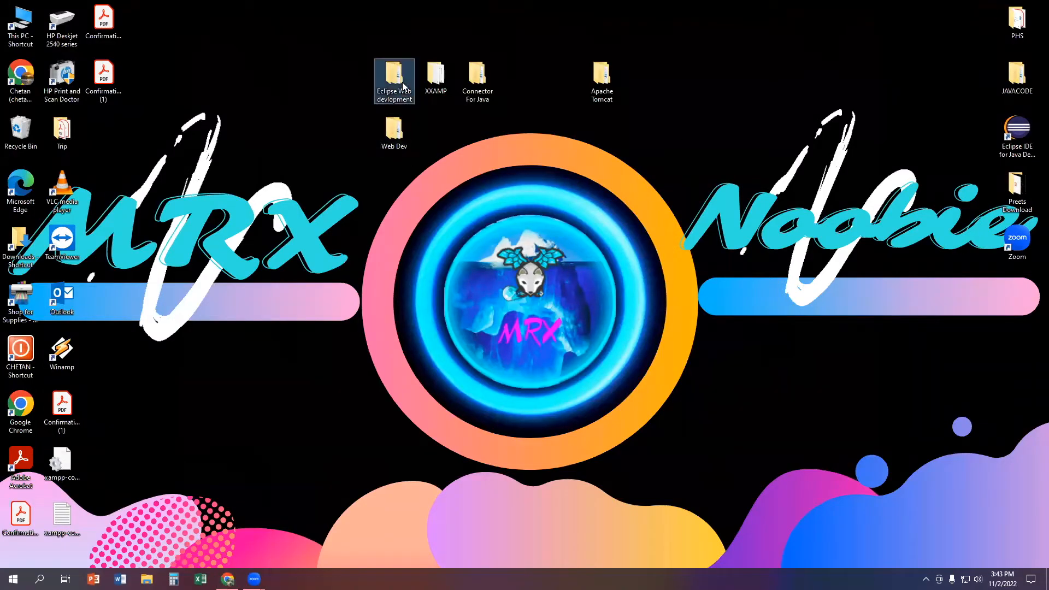
double_click(403, 85)
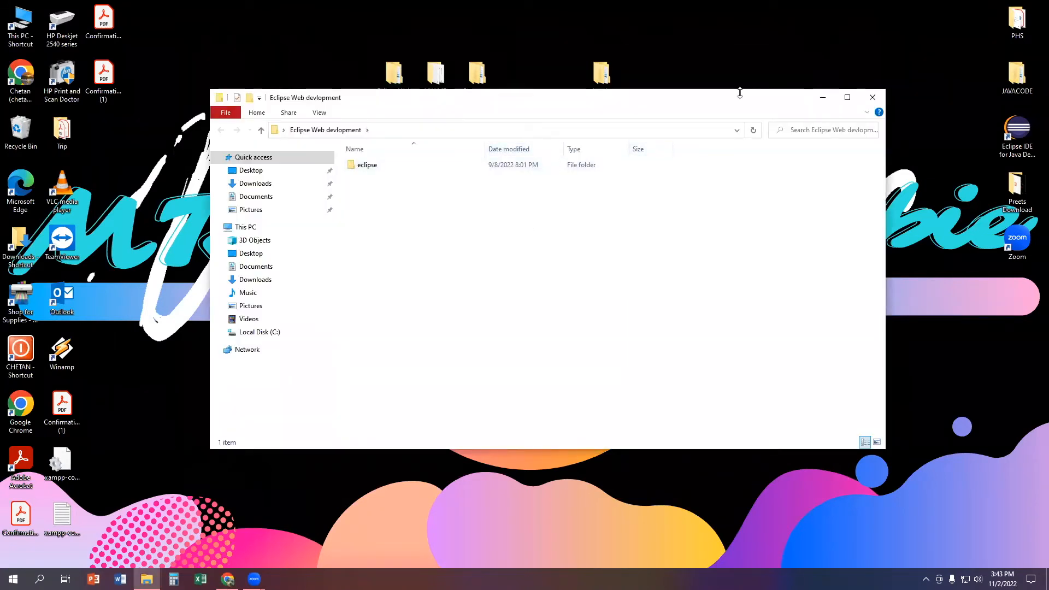
left_click_drag(740, 93, 677, 126)
left_click_drag(650, 141, 690, 168)
left_click(587, 108)
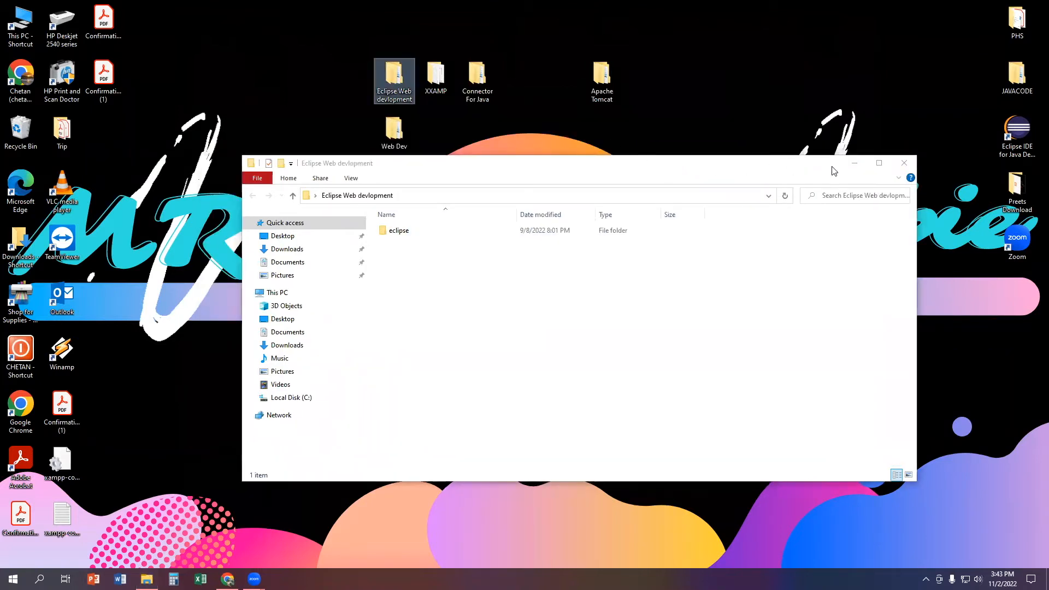
left_click(855, 162)
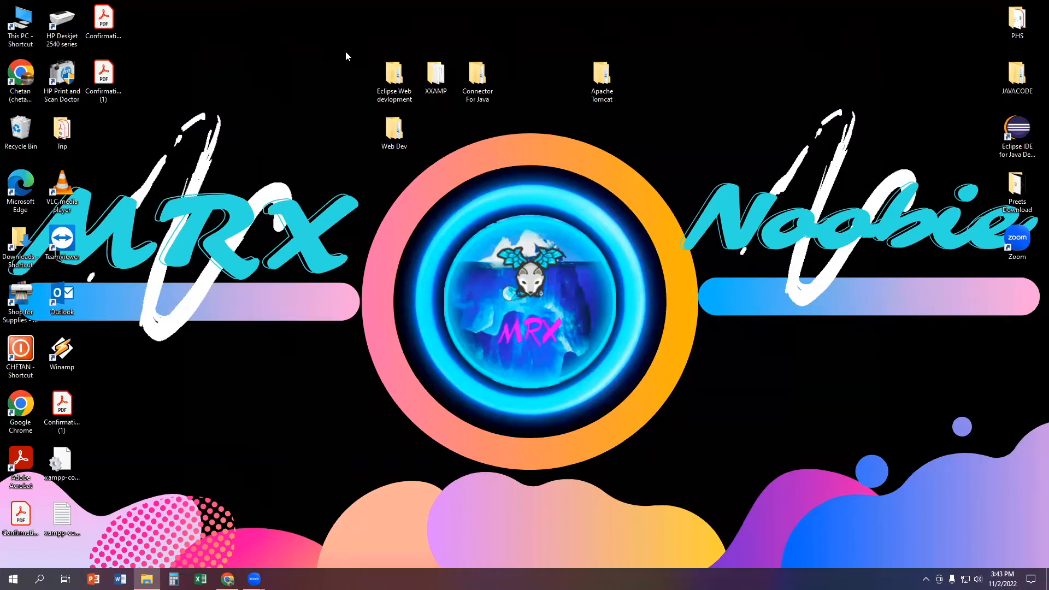
left_click_drag(359, 39, 399, 95)
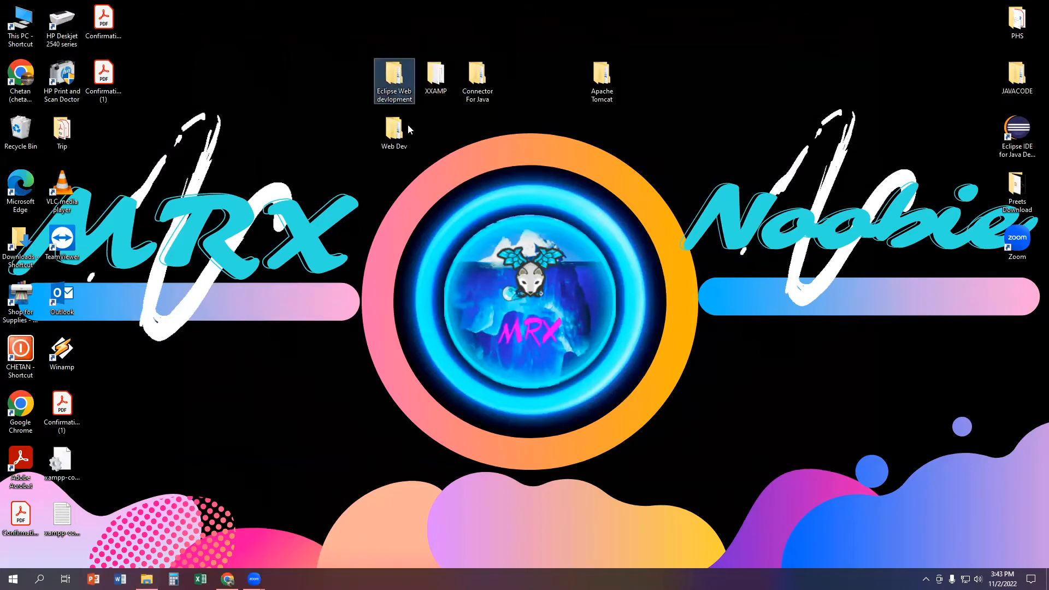
left_click(408, 135)
left_click(436, 70)
left_click(454, 148)
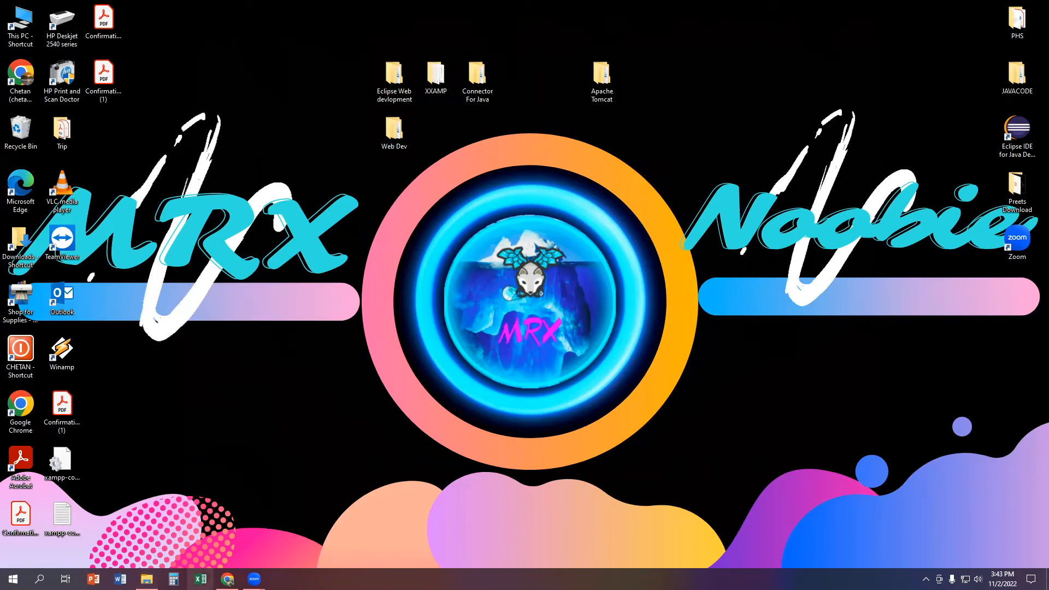
left_click(227, 579)
left_click(146, 580)
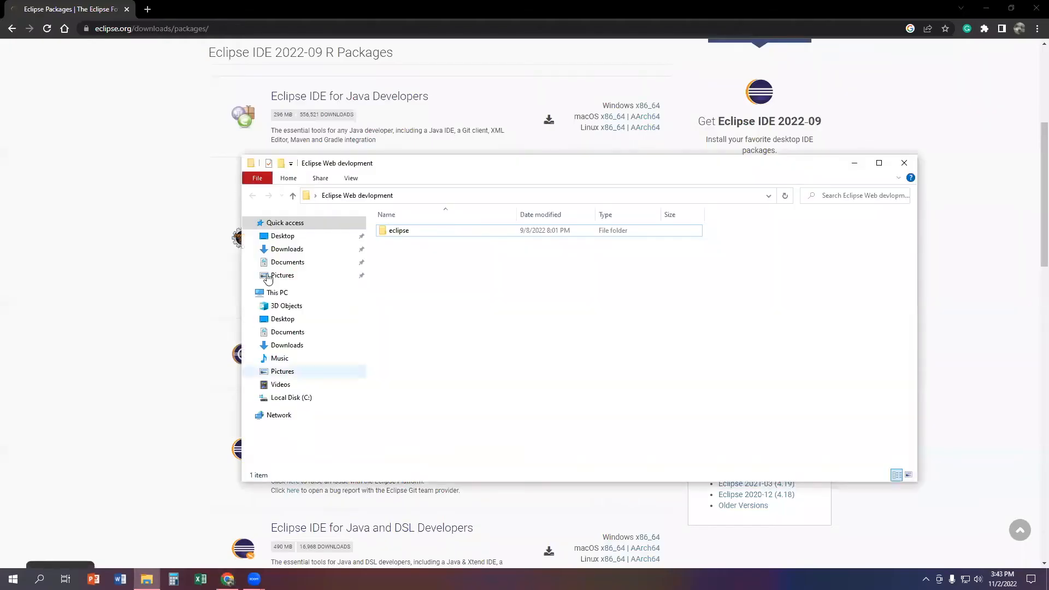
left_click(854, 163)
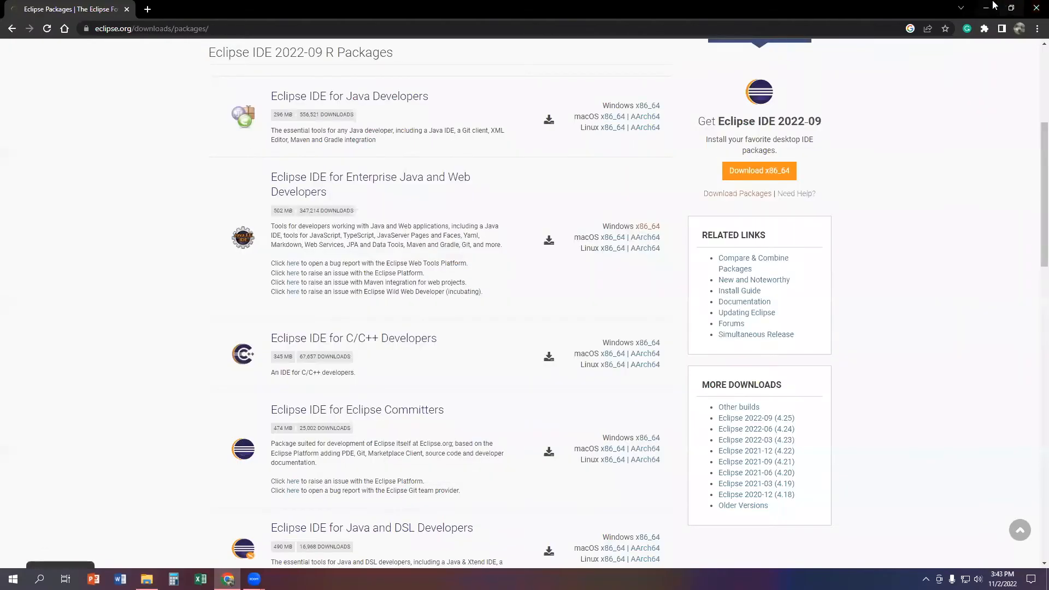
left_click(987, 8)
Launch the eclipse application from the eclipse subfolder of the Eclipse Web devlopment folder and minimize the folder window.
double_click(391, 98)
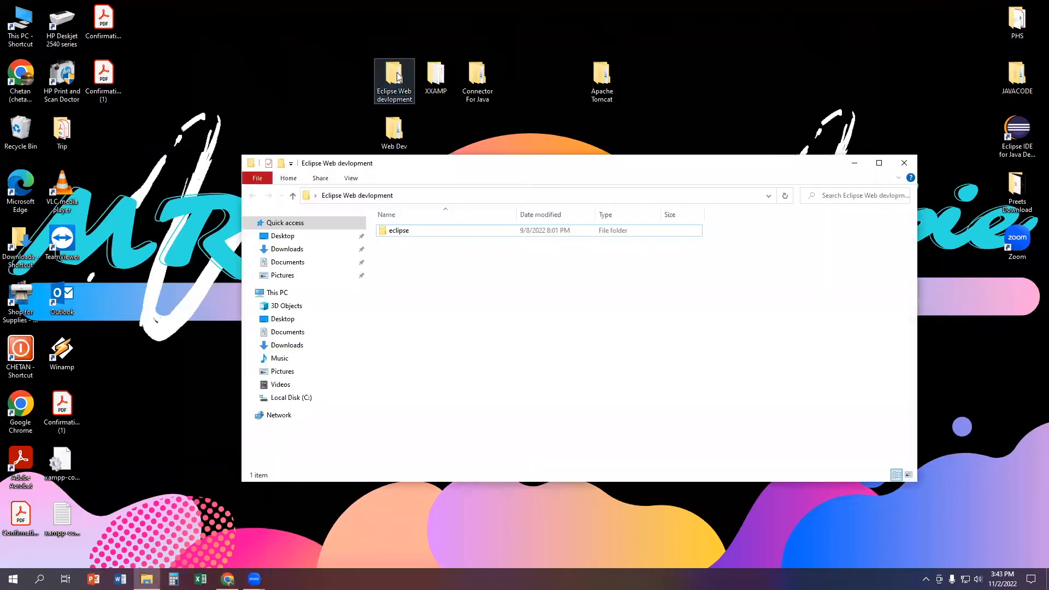
left_click(399, 232)
double_click(398, 232)
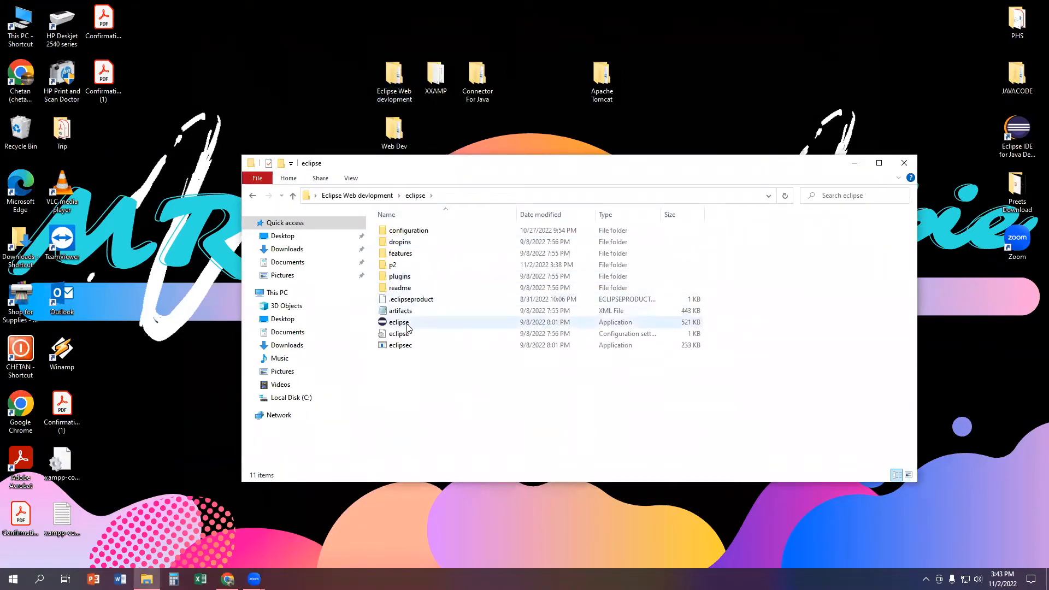
left_click(418, 324)
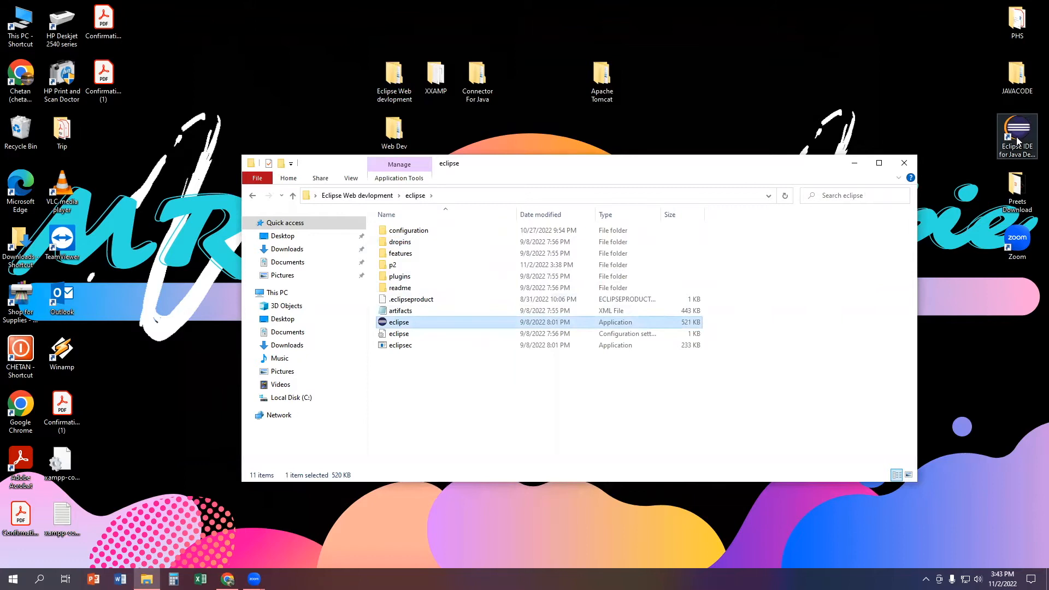
double_click(402, 323)
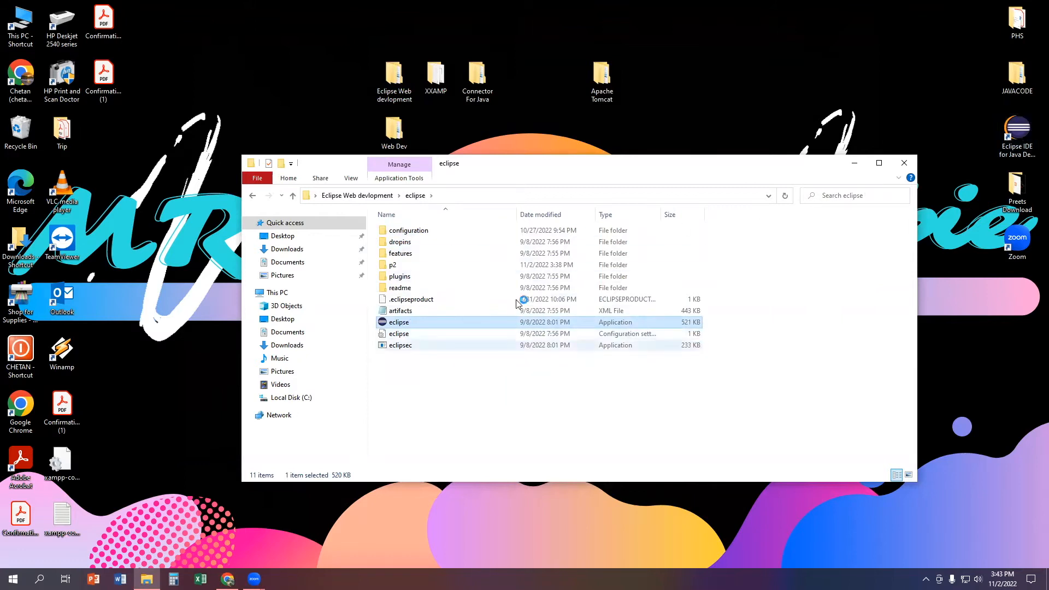
left_click(854, 163)
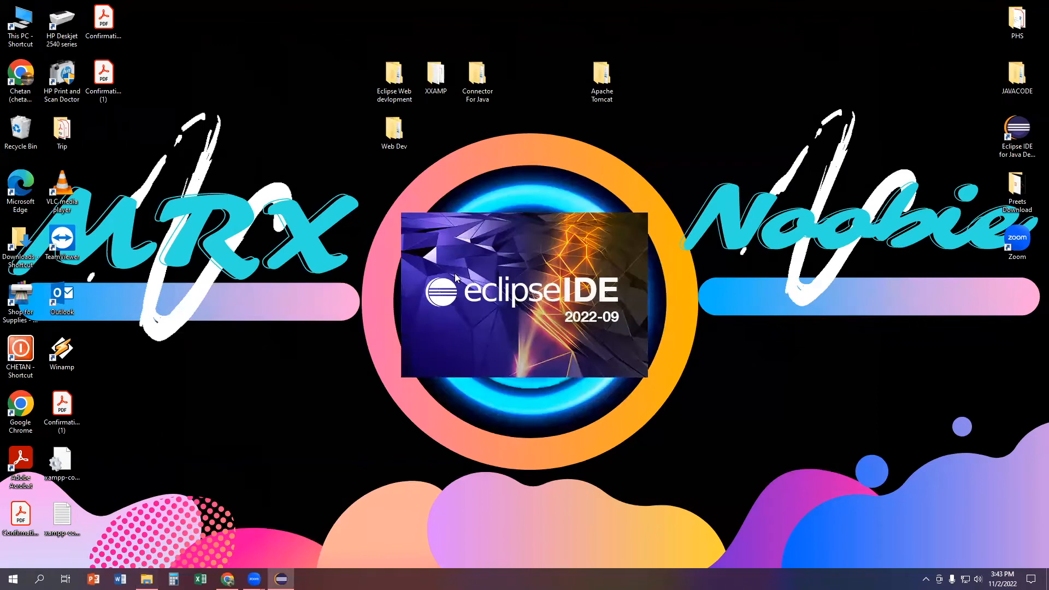
left_click(453, 140)
left_click(439, 87)
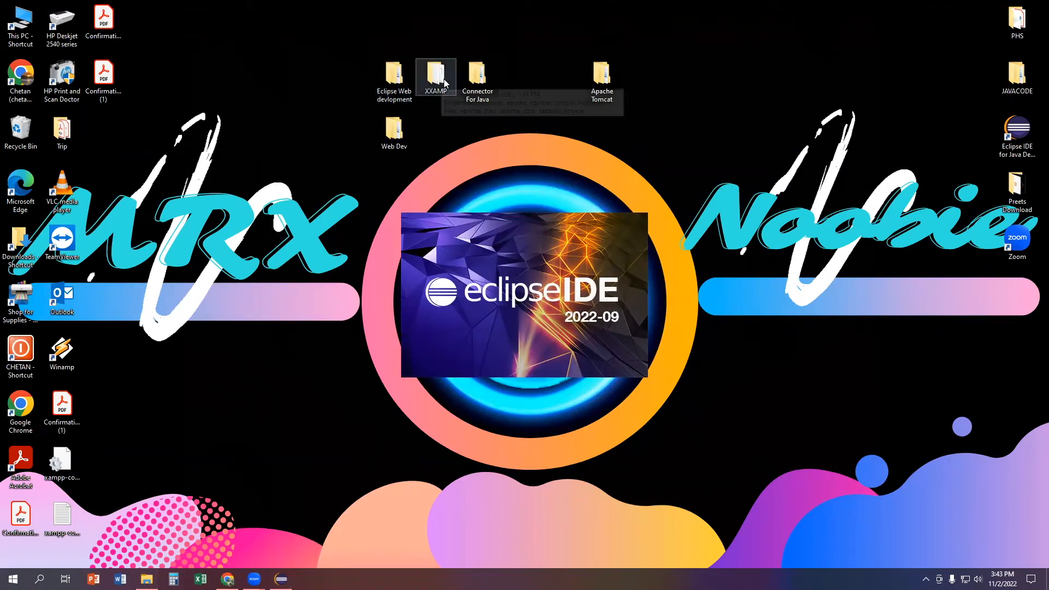
Search the web for "xxamp download" in a new Chrome tab and open the Apache Friends Download XAMPP page.
left_click(228, 579)
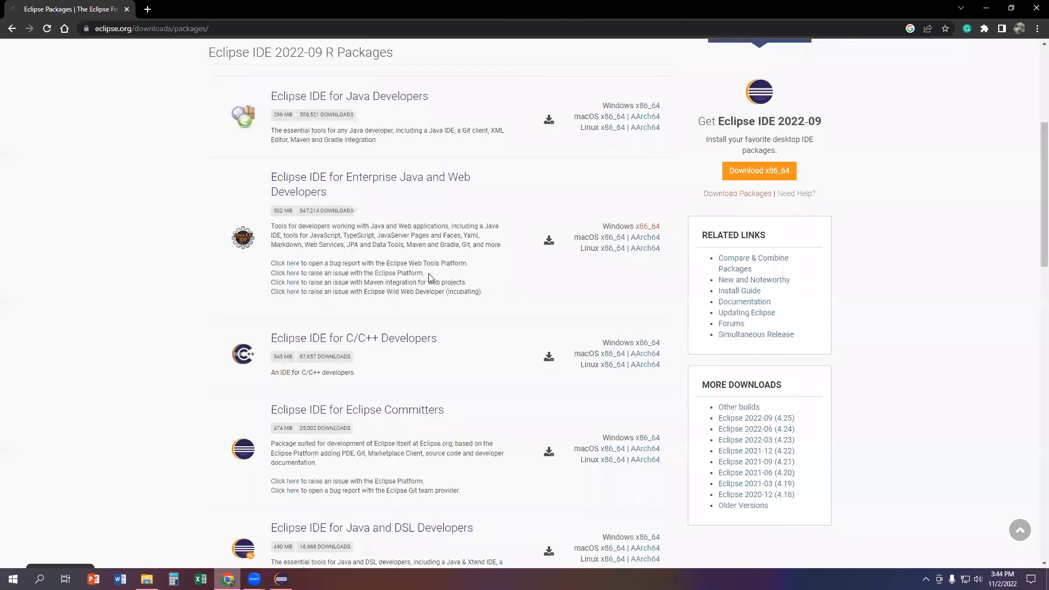
left_click(145, 12)
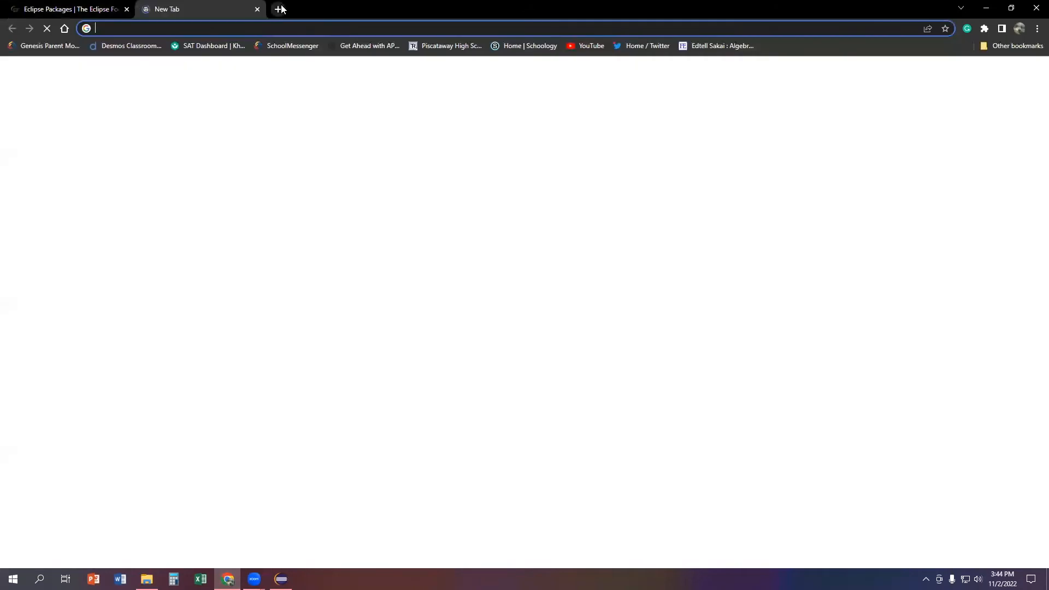
type("my")
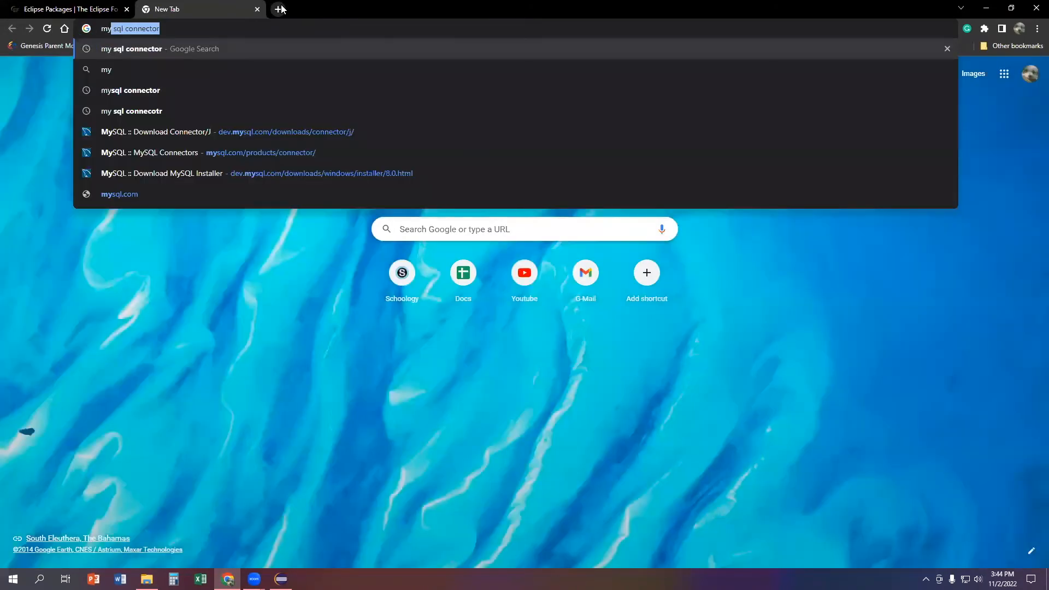
key("BackSpace")
key("BackSpace")
key("BackSpace")
type("xxamp down")
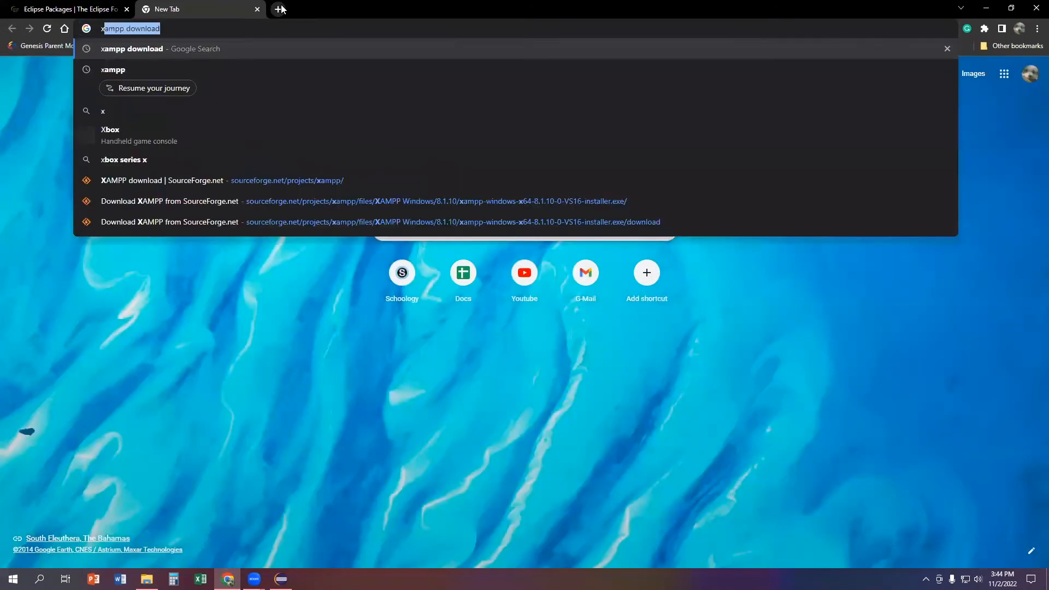
type("load")
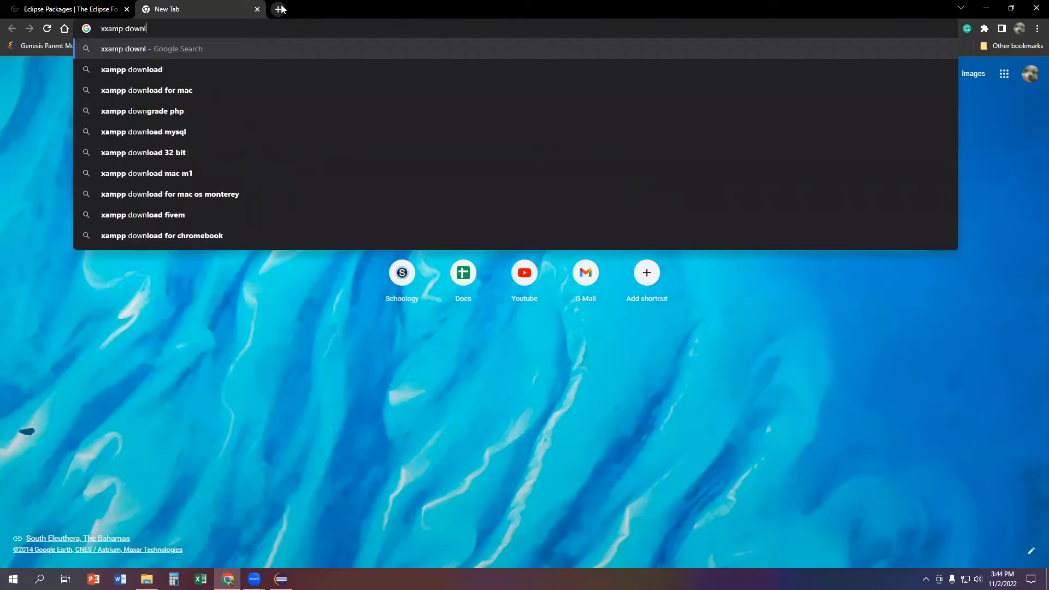
key("Return")
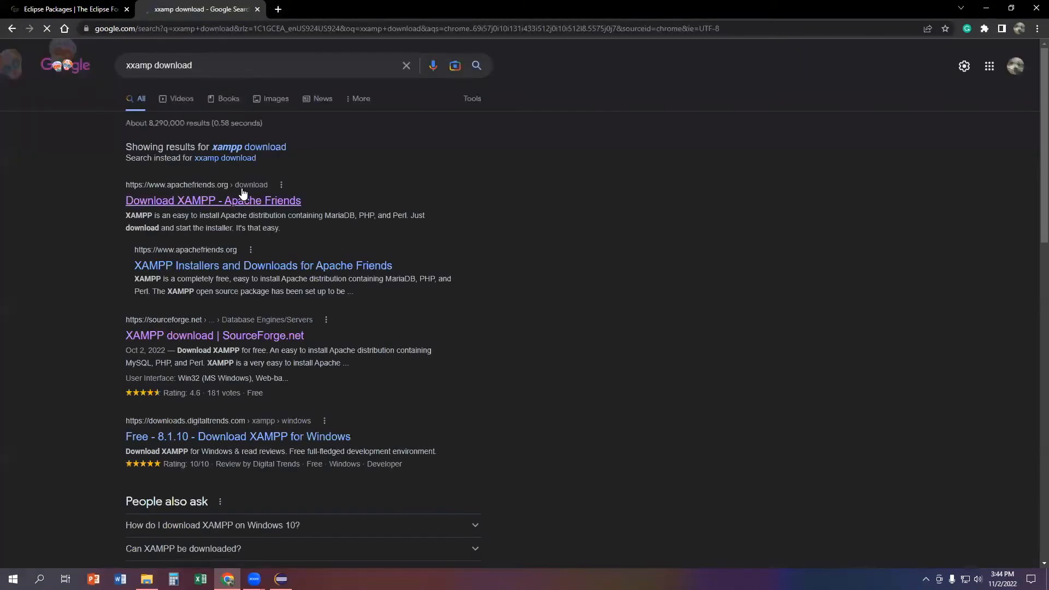
left_click(245, 199)
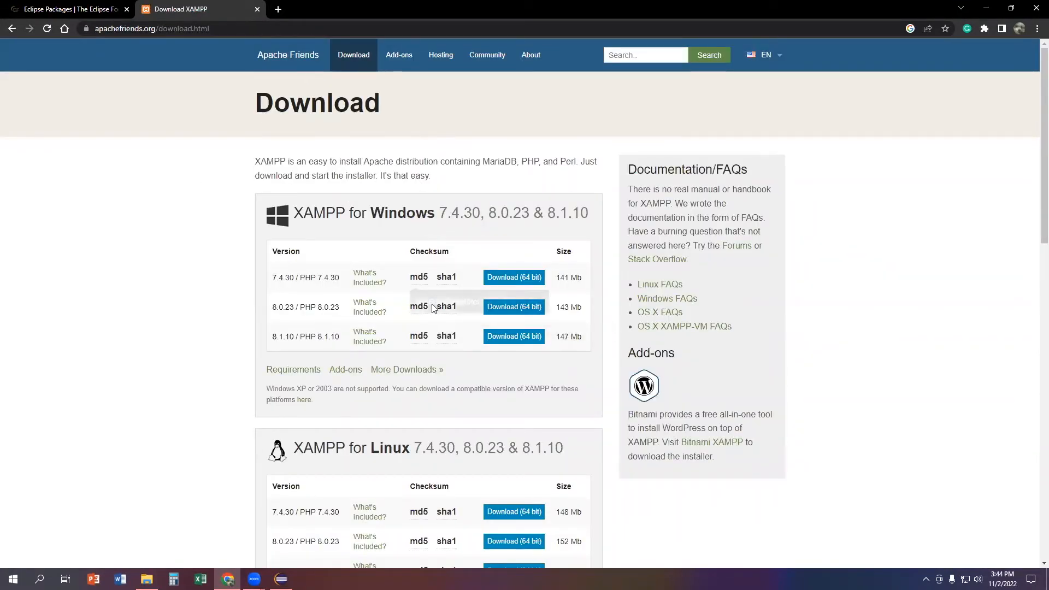
scroll(440, 446, "down", 10)
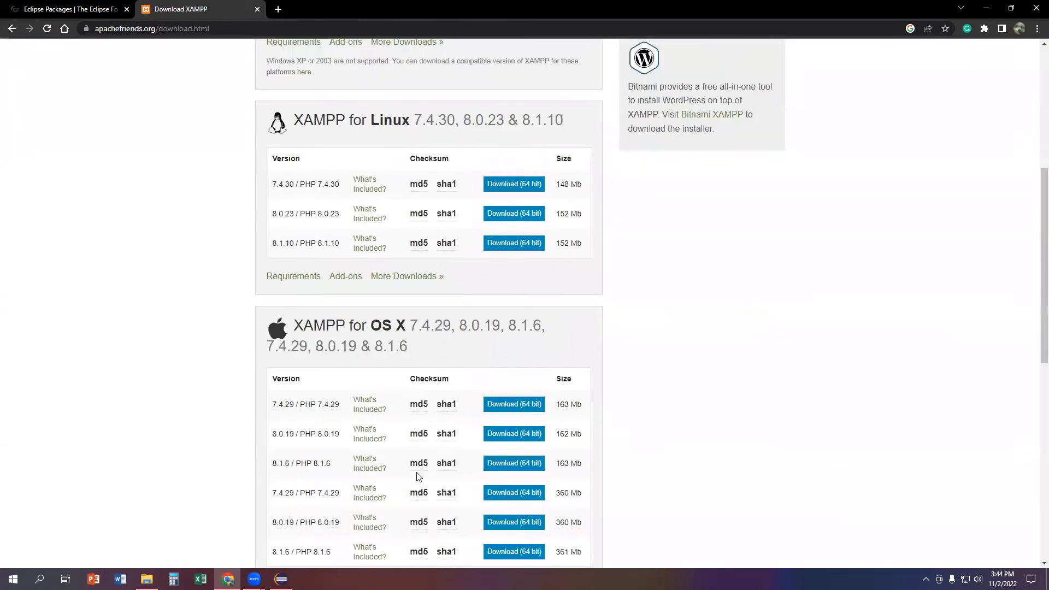
Look over the XAMPP for Windows downloads and go to the Apache Friends home page.
scroll(421, 473, "up", 6)
scroll(240, 102, "up", 4)
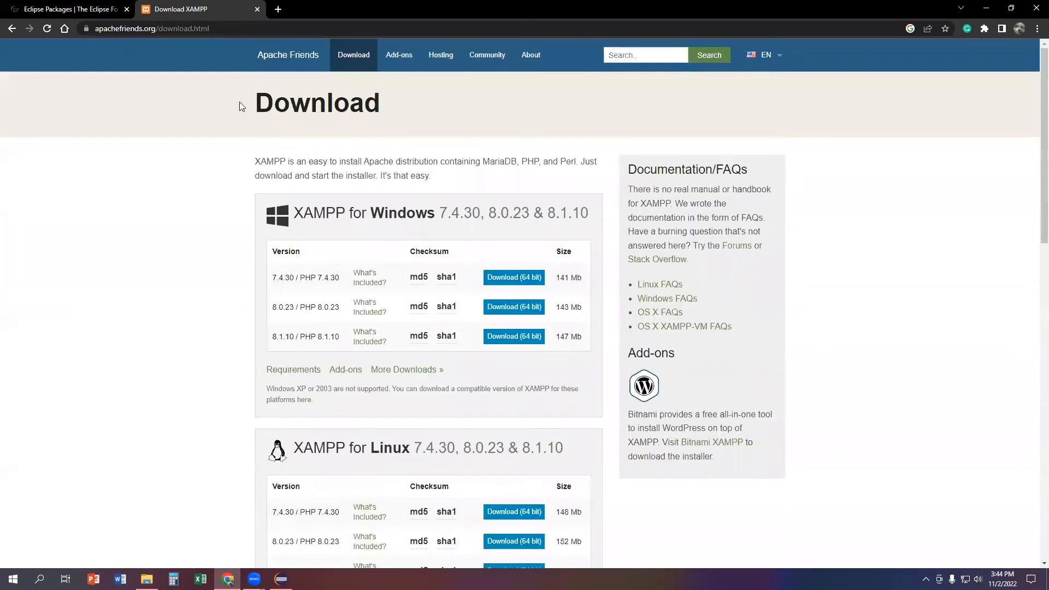
left_click(285, 57)
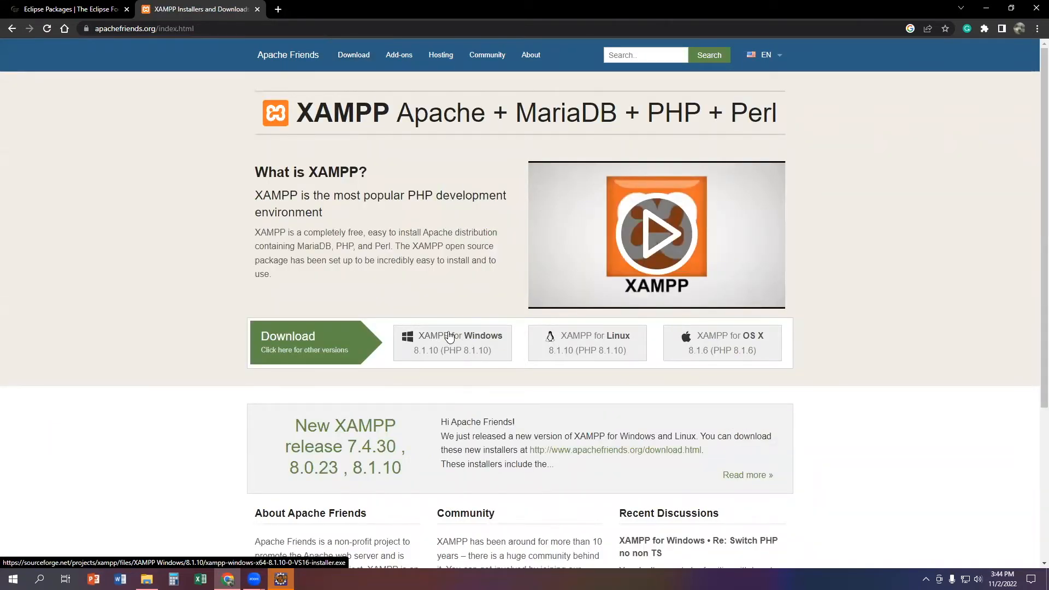
left_click(353, 55)
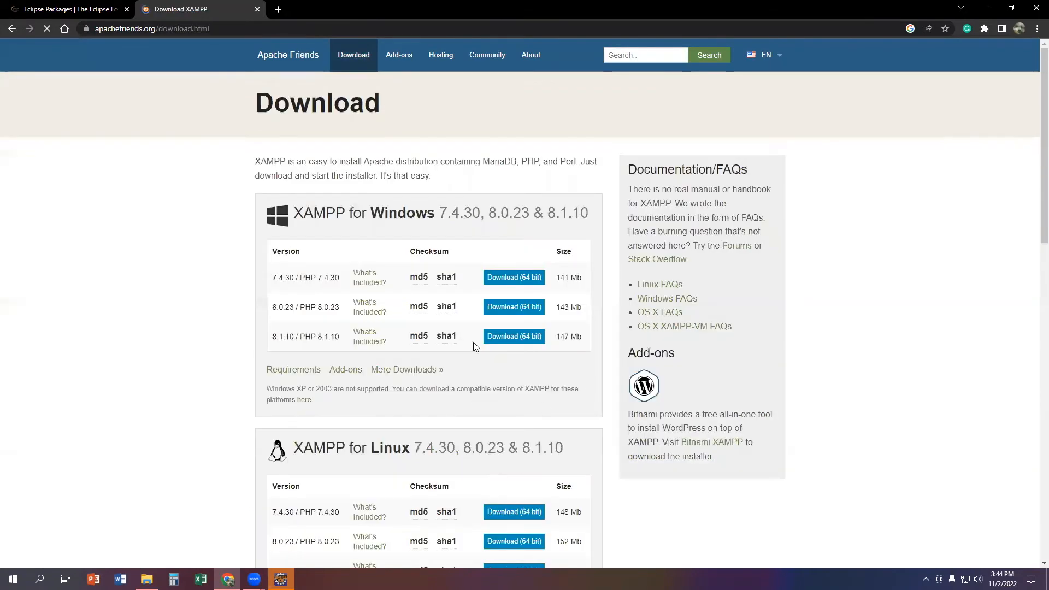
left_click(280, 65)
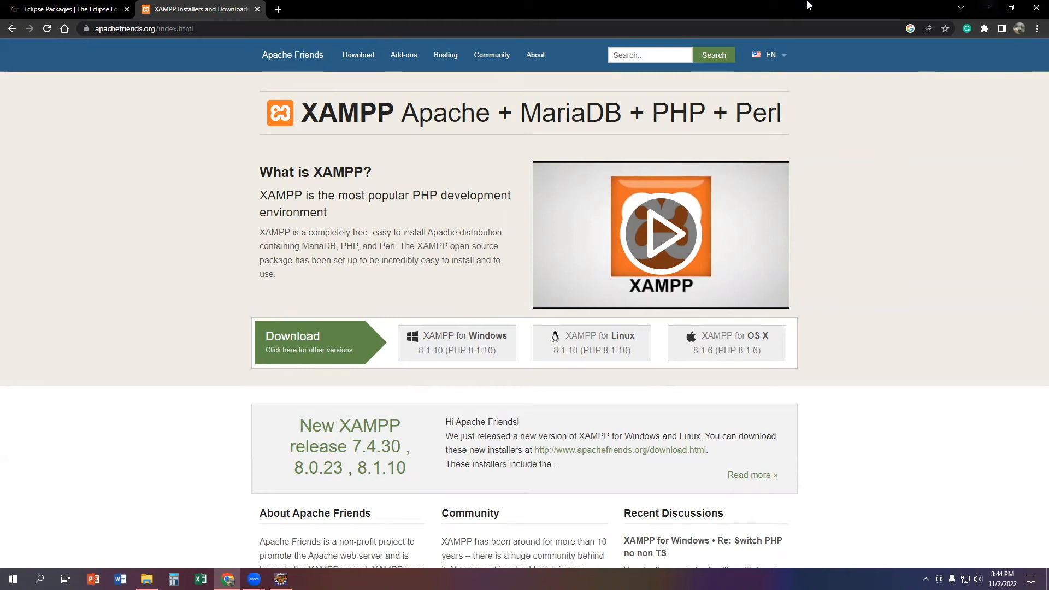
Open a new browser tab, and minimize the Chrome and Eclipse windows to show the desktop.
left_click(277, 9)
left_click(986, 8)
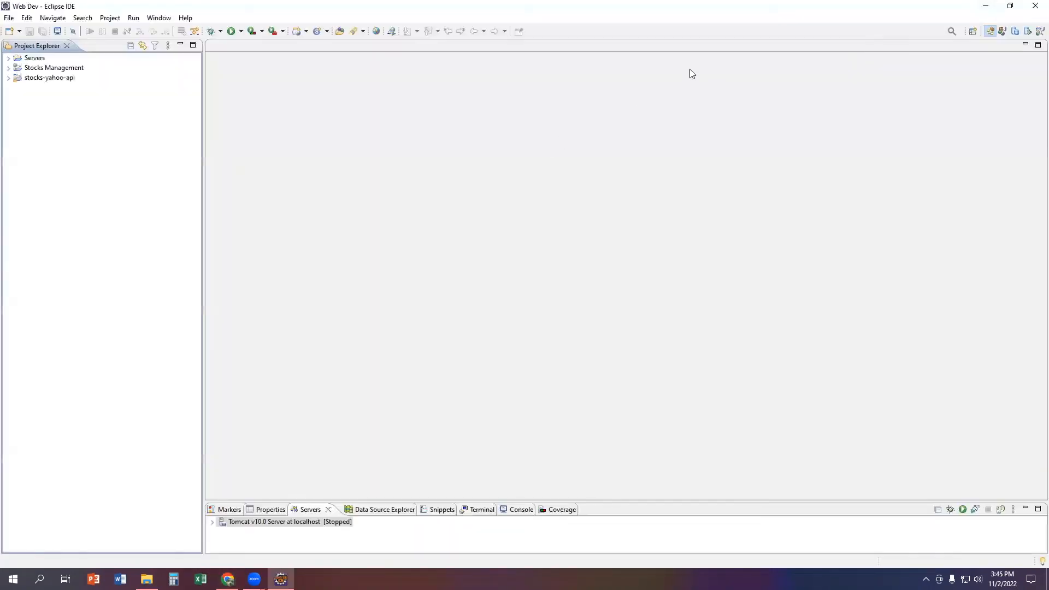
left_click(986, 5)
right_click(533, 218)
left_click(580, 252)
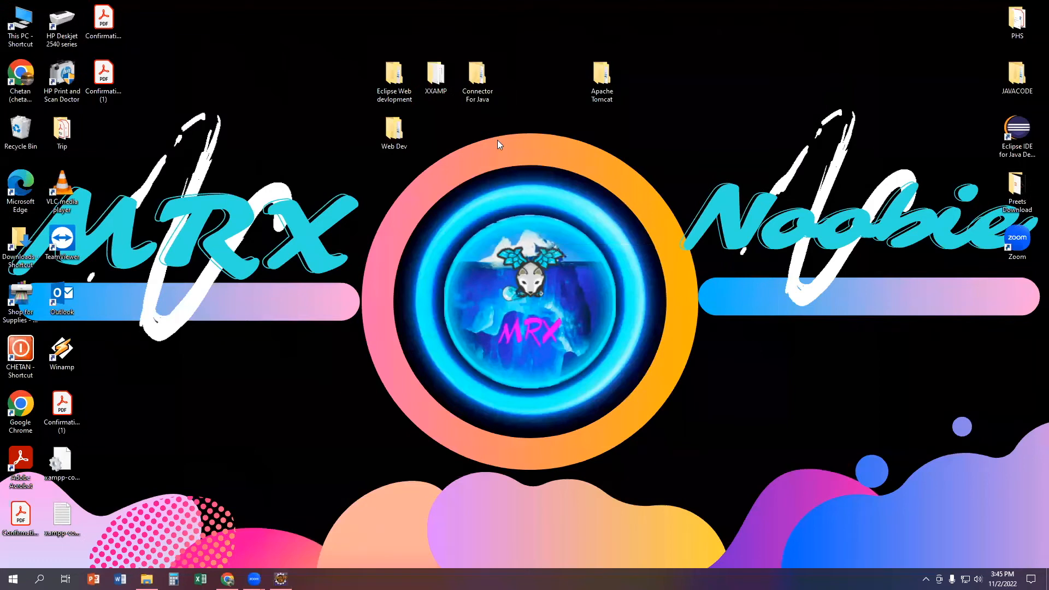
left_click(436, 73)
left_click_drag(451, 122, 389, 66)
left_click(448, 149)
left_click_drag(353, 34, 441, 172)
left_click(443, 172)
left_click(479, 81)
left_click(443, 223)
Bring up the eclipse folder window and close it.
left_click(146, 579)
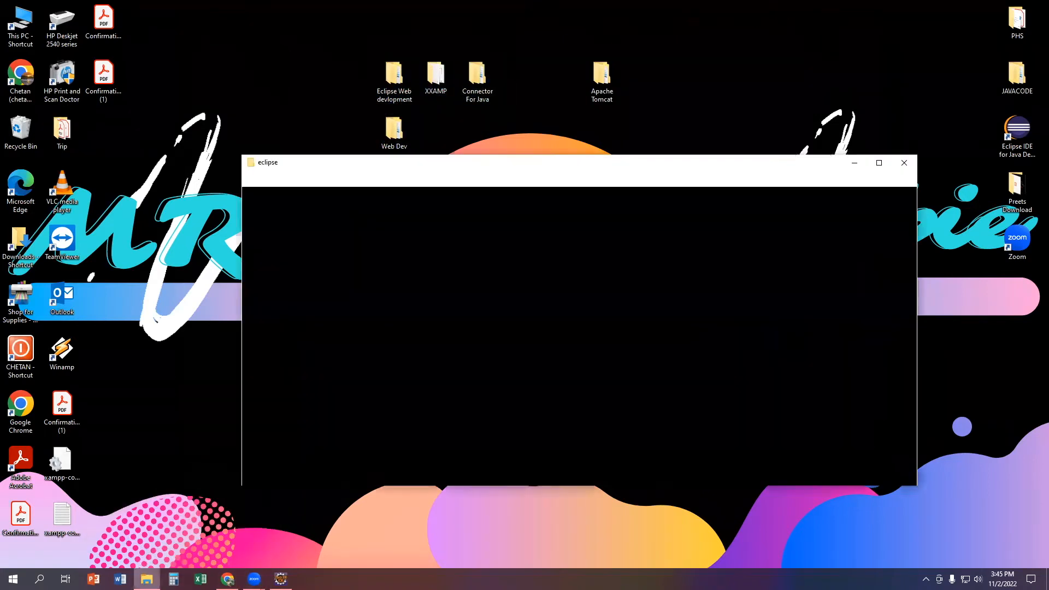
left_click(146, 579)
left_click(146, 579)
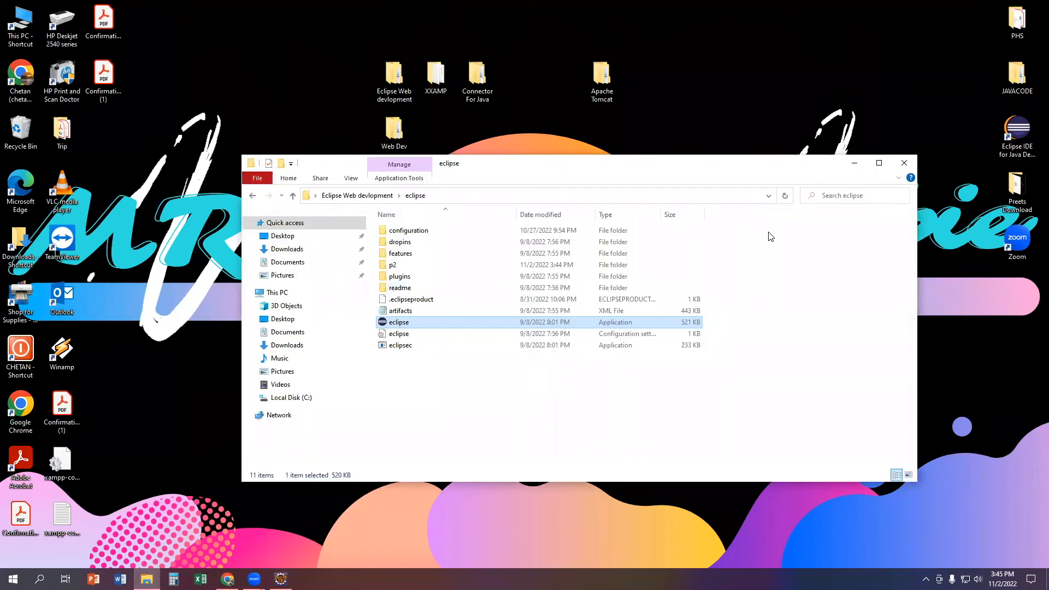
left_click(904, 163)
Switch to Chrome, search the web for "my sql connector" and open the MySQL Connectors page.
left_click(228, 579)
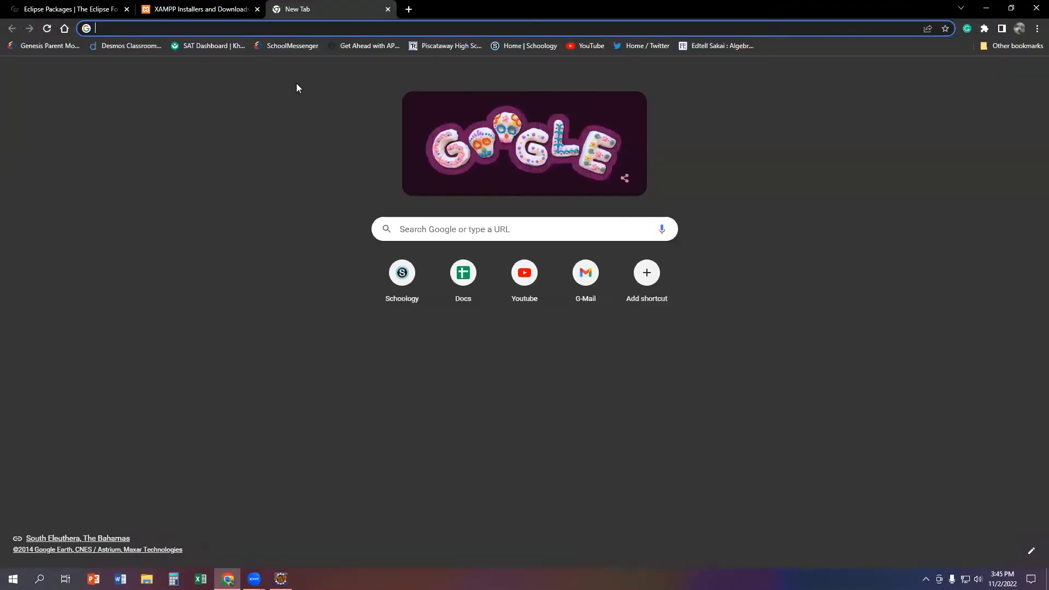
left_click(287, 26)
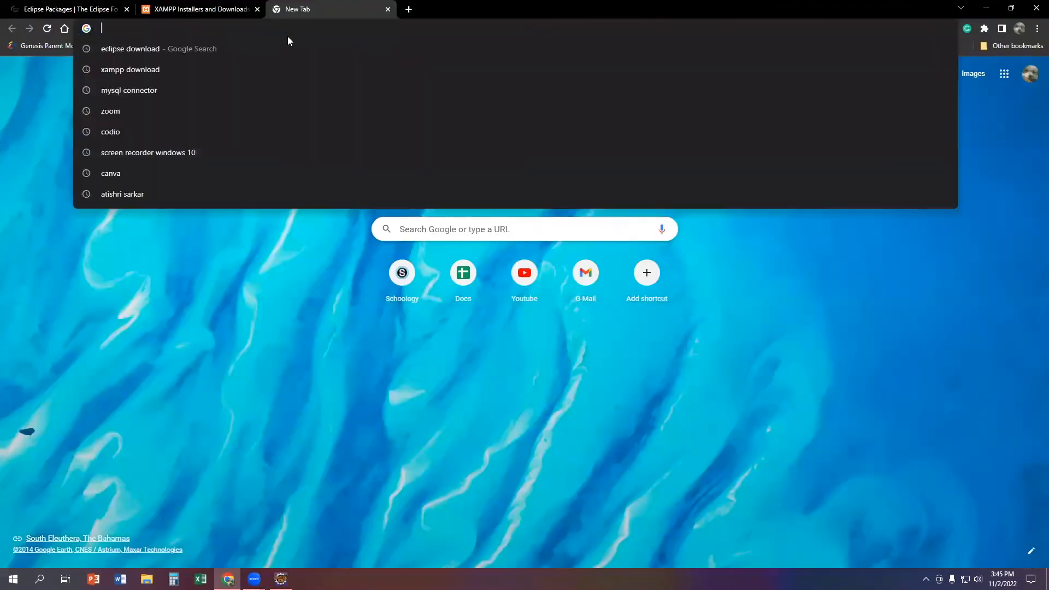
type("my s")
key("Return")
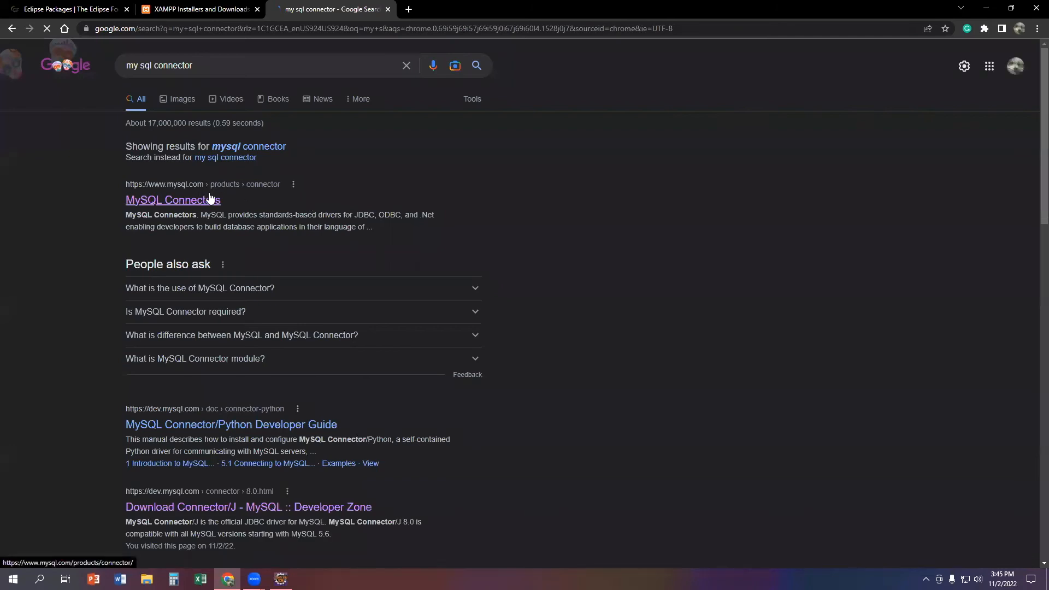
left_click(271, 146)
left_click(192, 160)
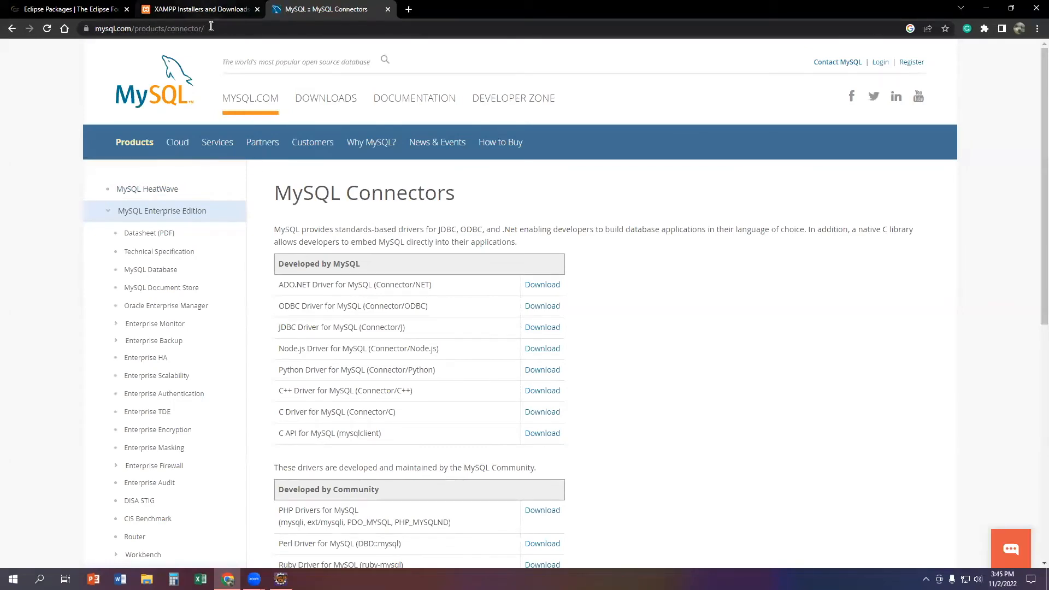
Examine the JDBC Driver for MySQL (Connector/J) entry in the list of connectors developed by MySQL.
scroll(280, 272, "down", 1)
mouse_move(278, 275)
left_mouse_down()
mouse_move(413, 280)
mouse_move(281, 275)
left_mouse_up()
left_click(414, 278)
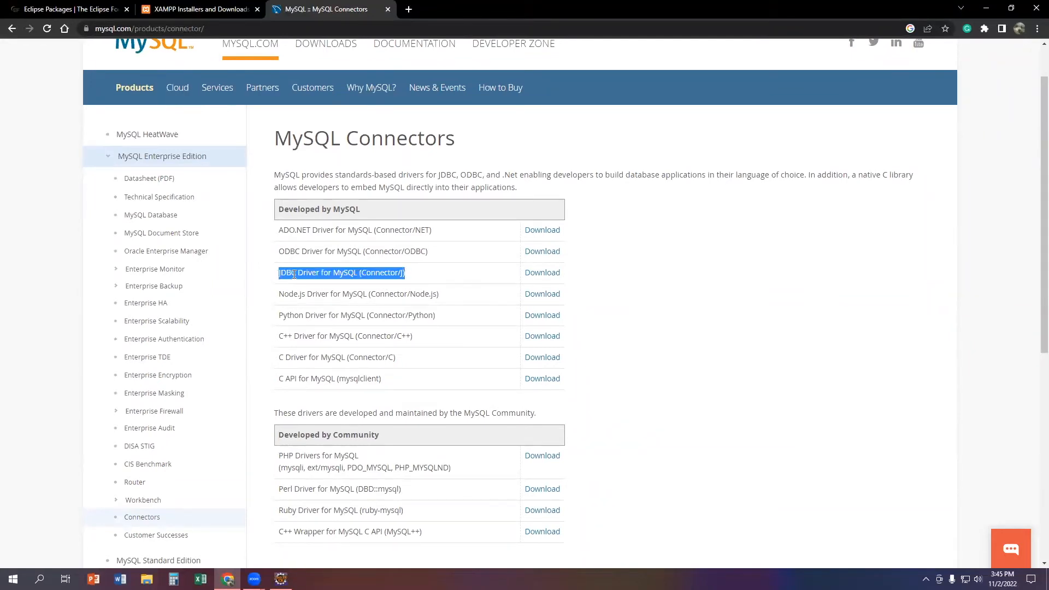
left_click(294, 274)
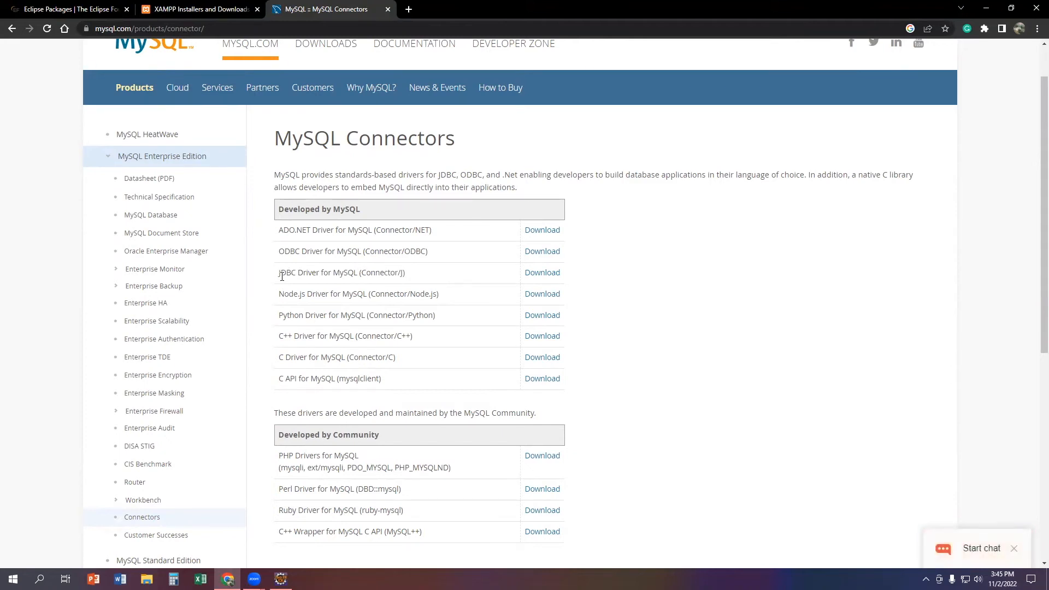
left_click_drag(277, 274, 409, 280)
left_click(276, 280)
left_click_drag(287, 274, 424, 279)
left_click(377, 276)
double_click(363, 276)
left_click(399, 274)
left_click_drag(404, 272, 150, 287)
left_click(328, 275)
Open the download page of the JDBC Driver for MySQL (Connector/J) and view its operating system choices.
left_click(541, 273)
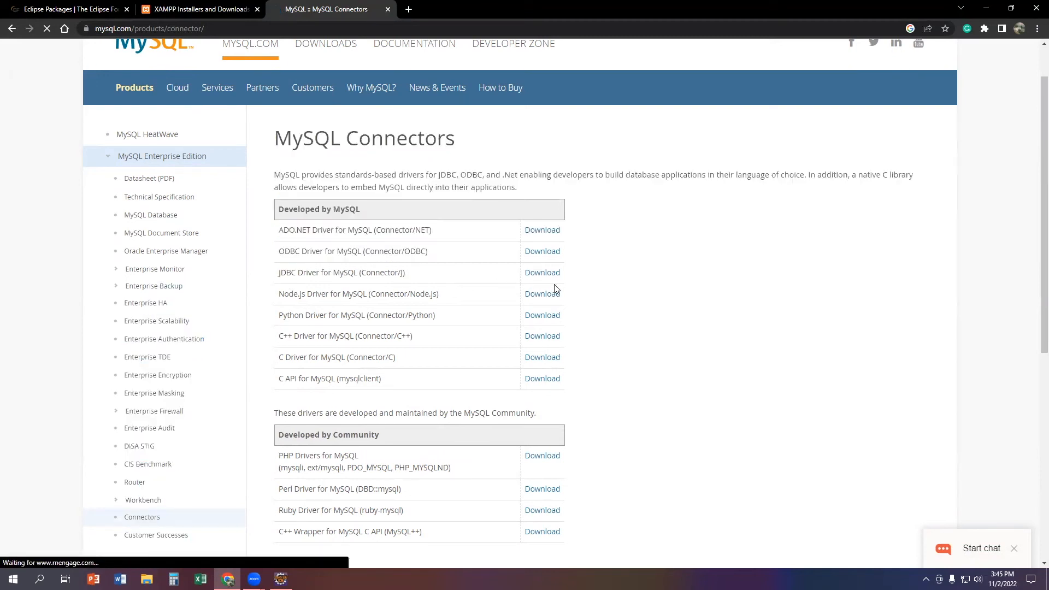
left_click(317, 217)
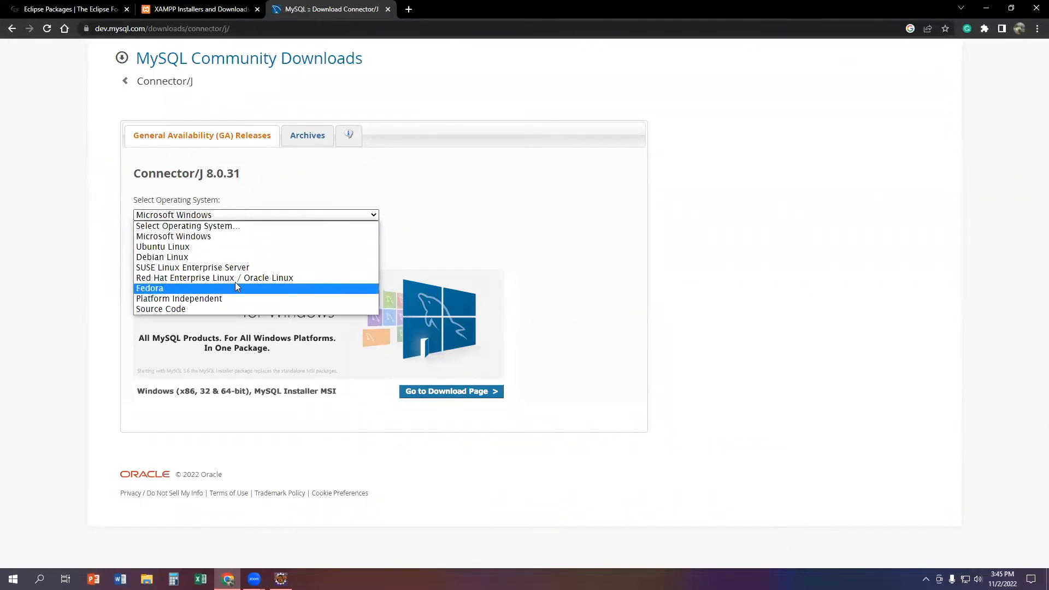
left_click(228, 363)
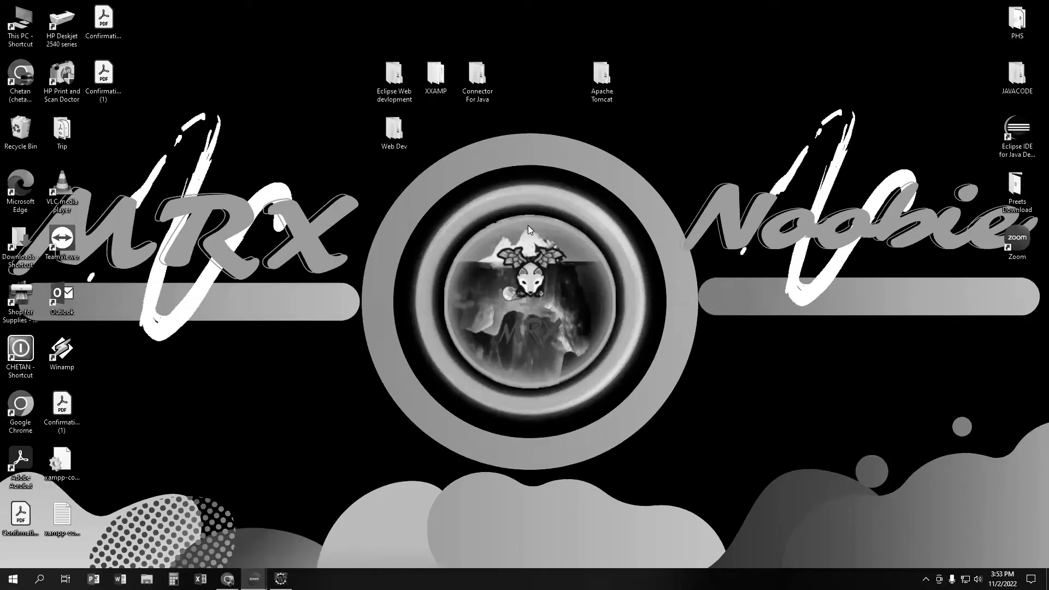
left_click_drag(508, 181, 333, 23)
left_click(340, 23)
left_click_drag(502, 172, 524, 178)
left_click(496, 210)
Switch to Eclipse and delete the Tutorial project from the workspace, including its contents on disk.
left_click(281, 580)
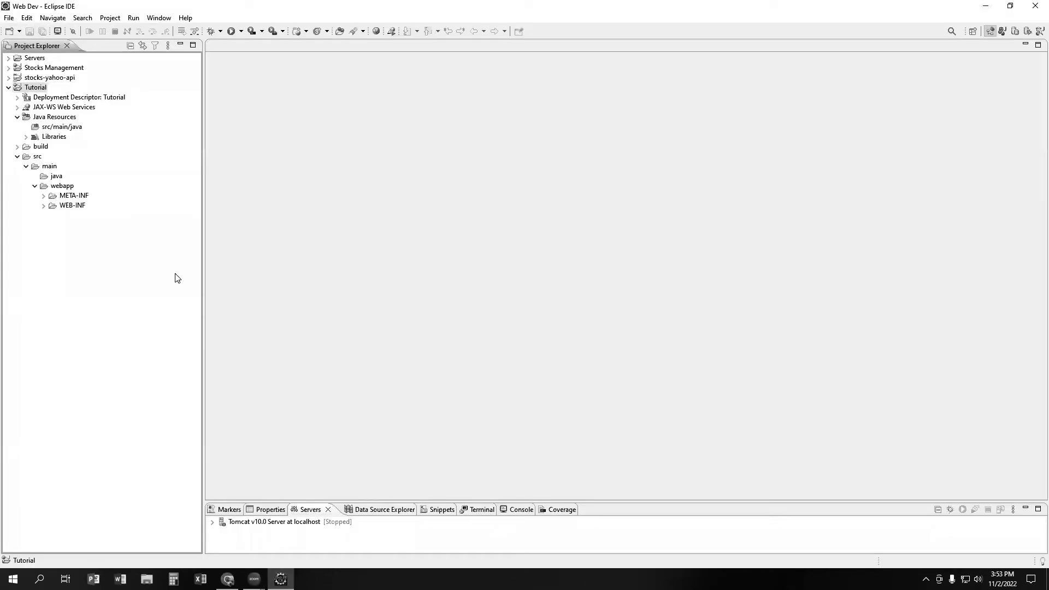
left_click(9, 88)
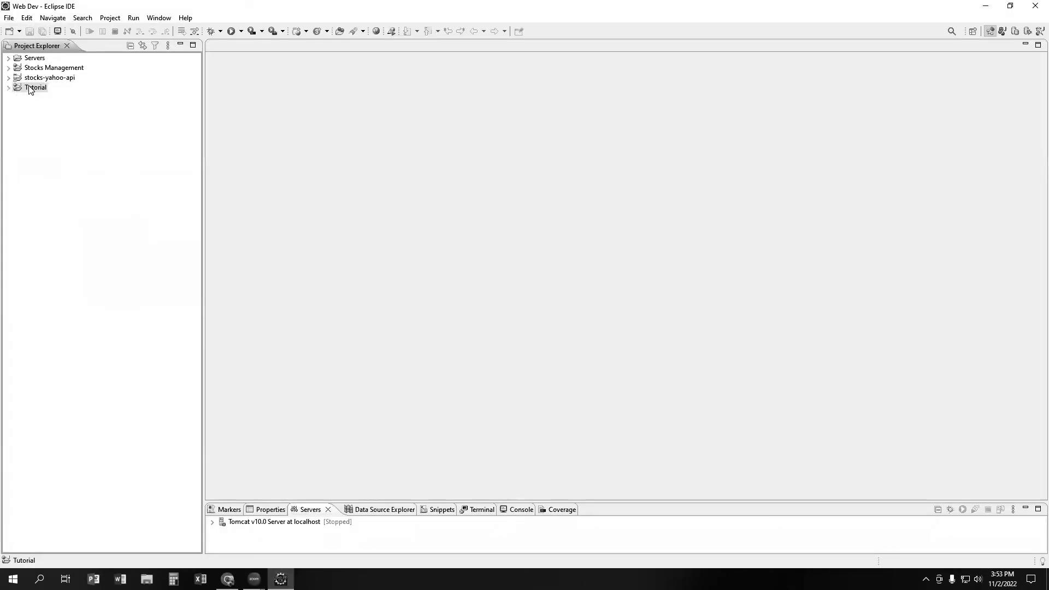
right_click(33, 89)
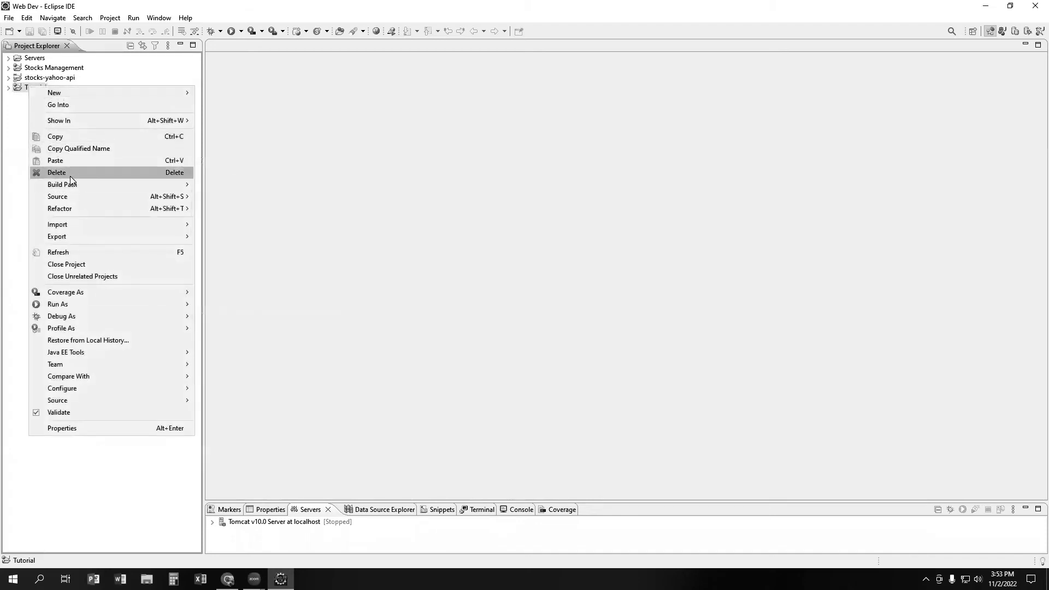
left_click(137, 172)
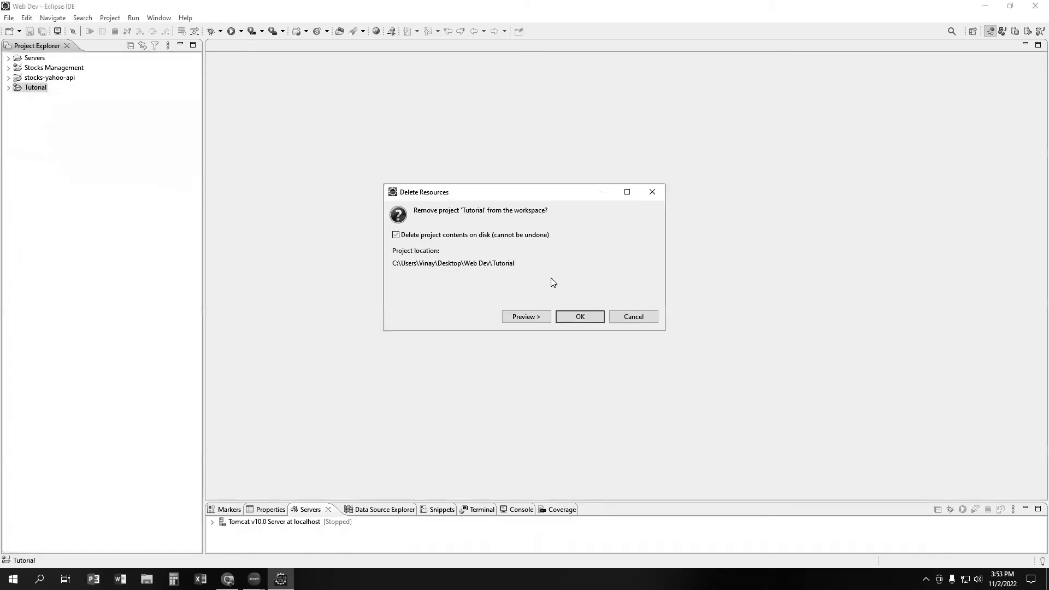
left_click(571, 315)
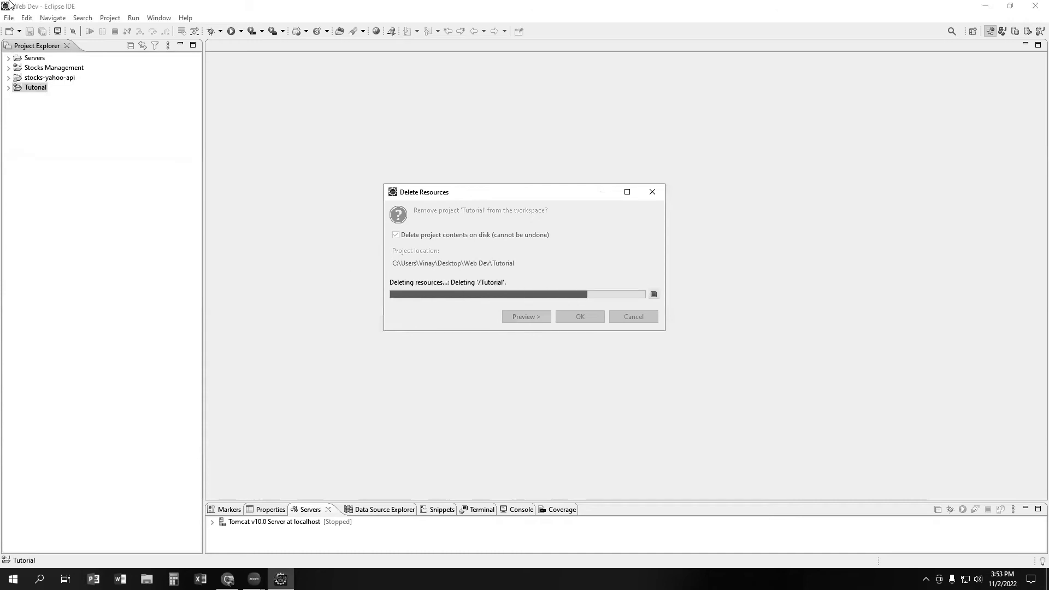
left_click(8, 17)
mouse_move(59, 31)
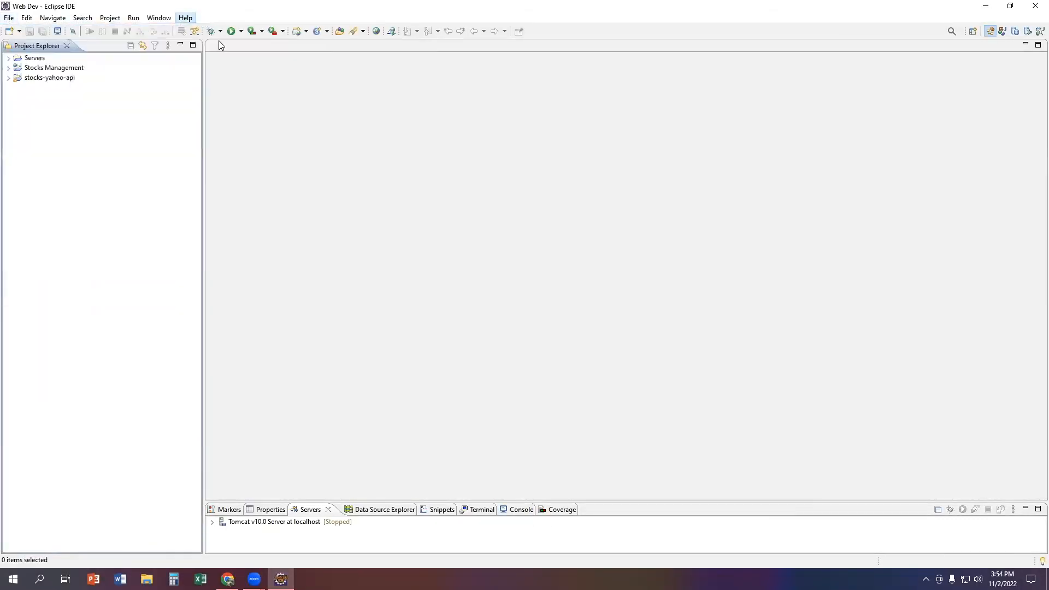
left_click(5, 18)
mouse_move(21, 31)
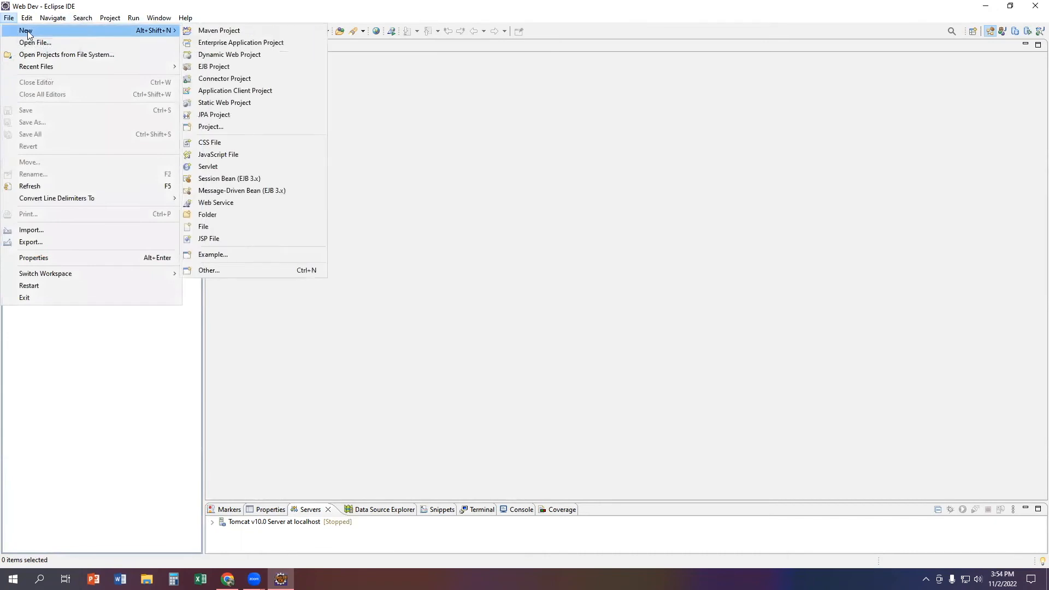
left_click(230, 56)
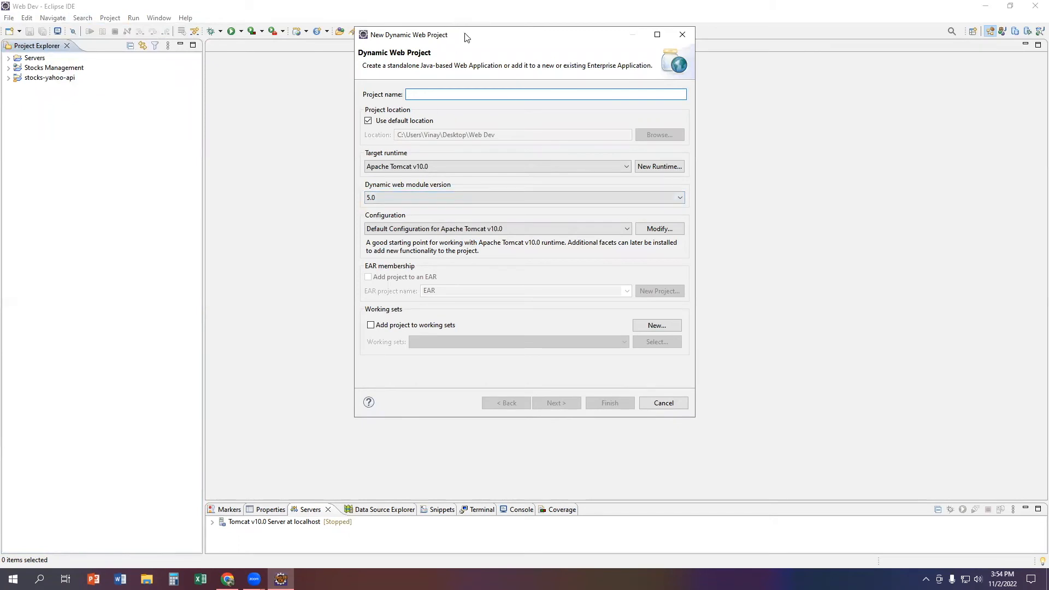
left_click(653, 402)
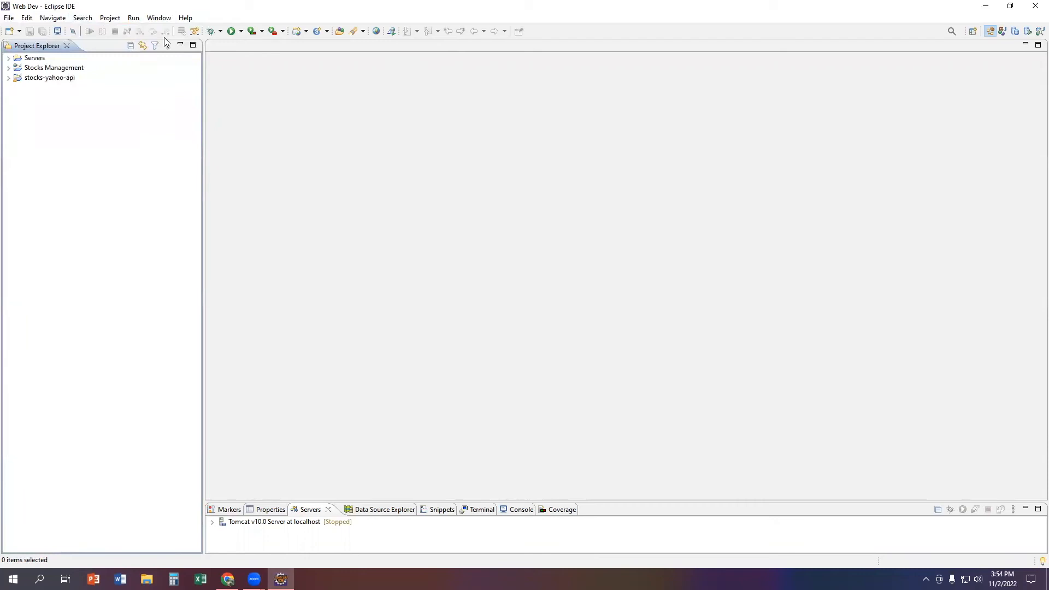
left_click(6, 17)
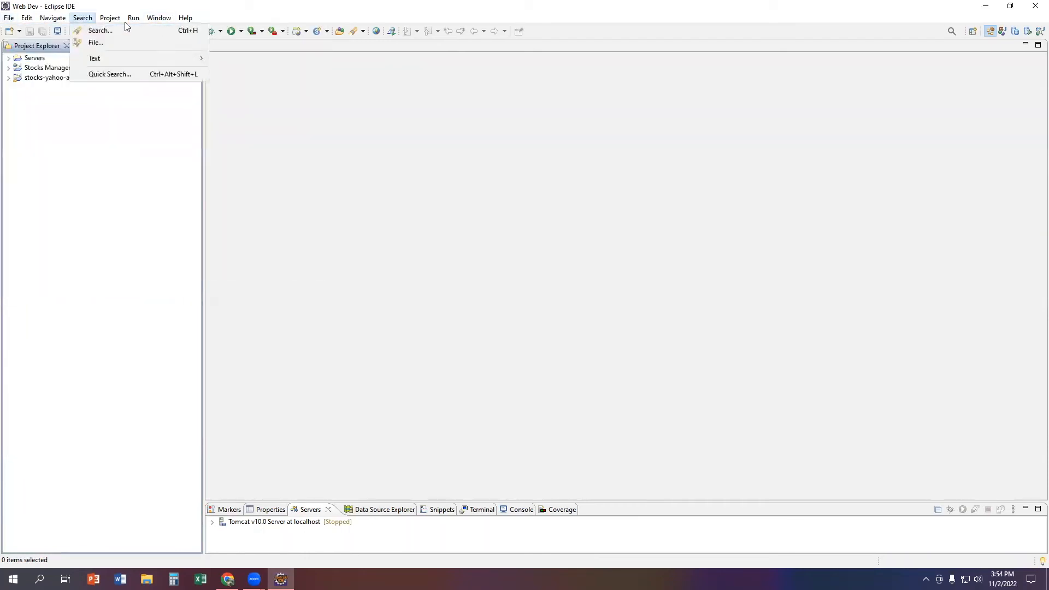
mouse_move(66, 30)
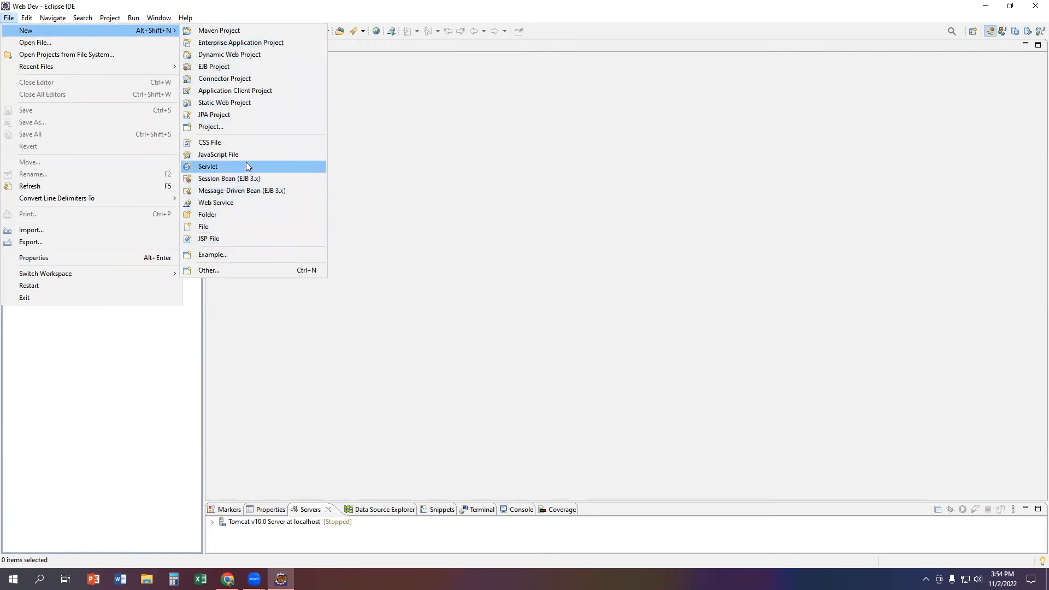
left_click(416, 164)
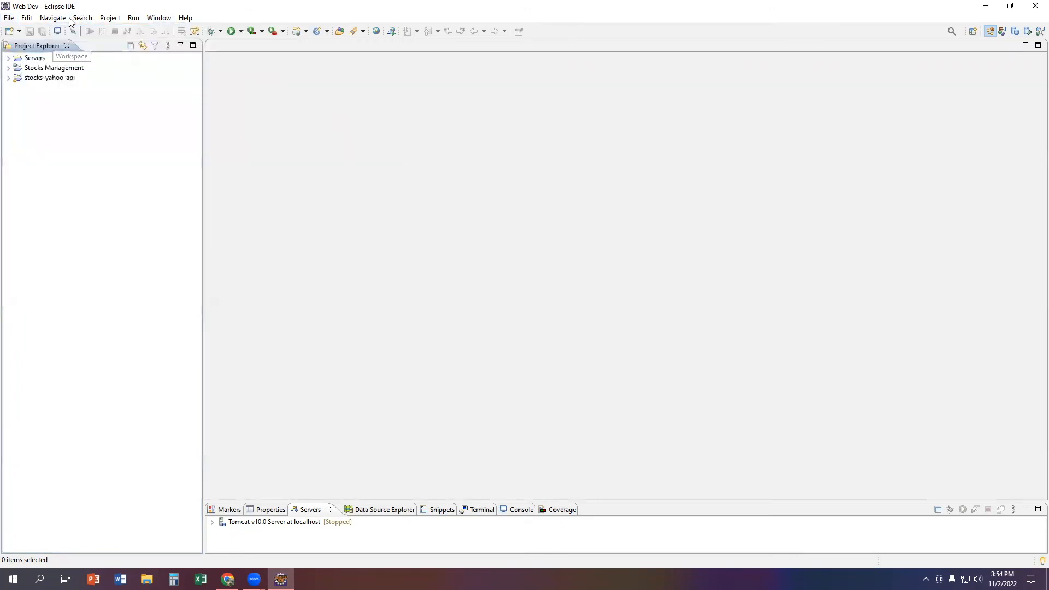
Open the Java EE (default) perspective.
left_click(159, 17)
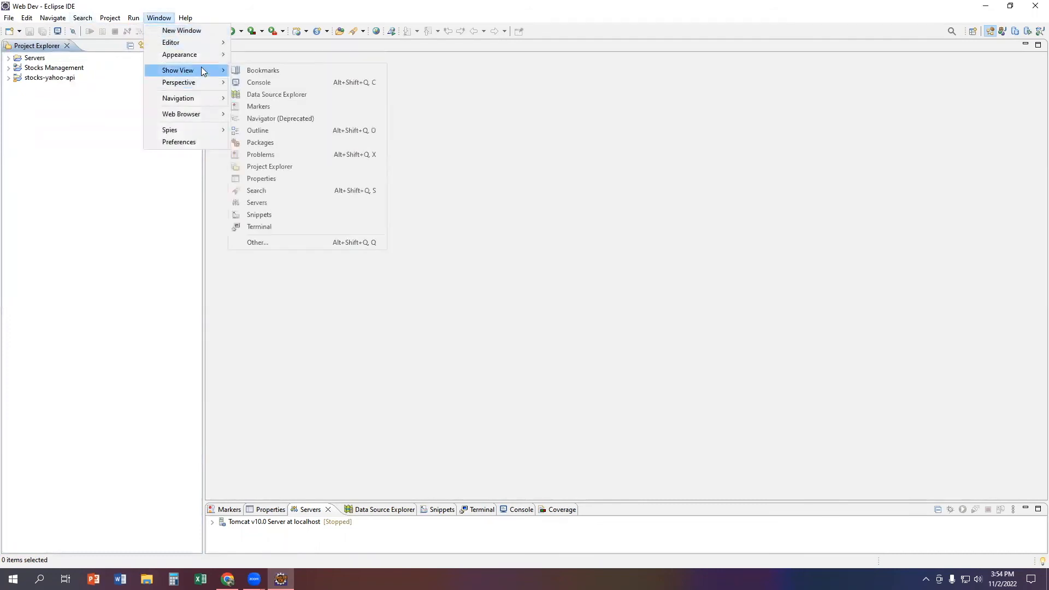
mouse_move(209, 82)
mouse_move(275, 83)
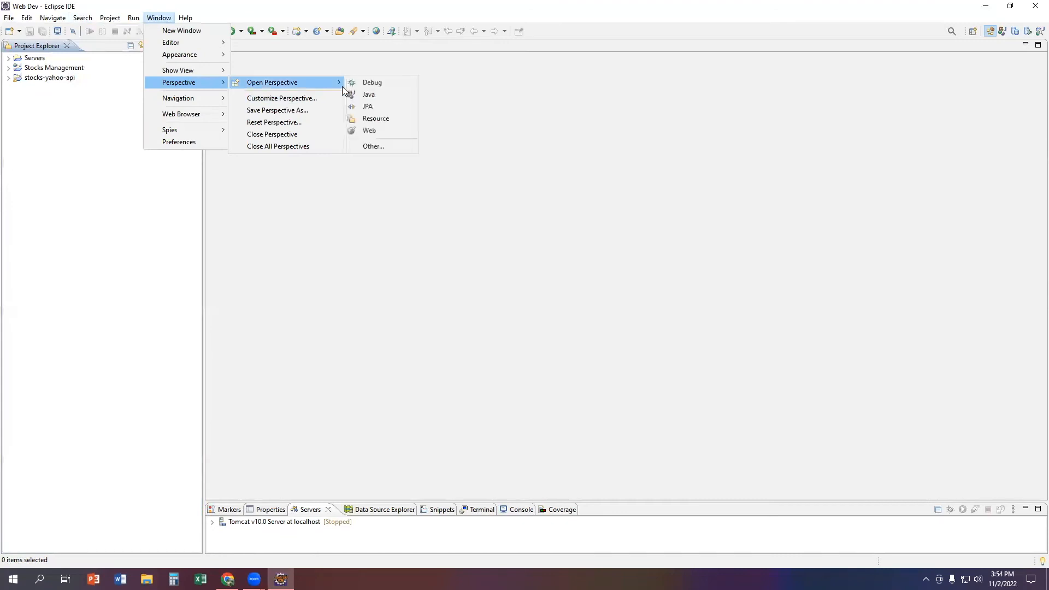
left_click(375, 145)
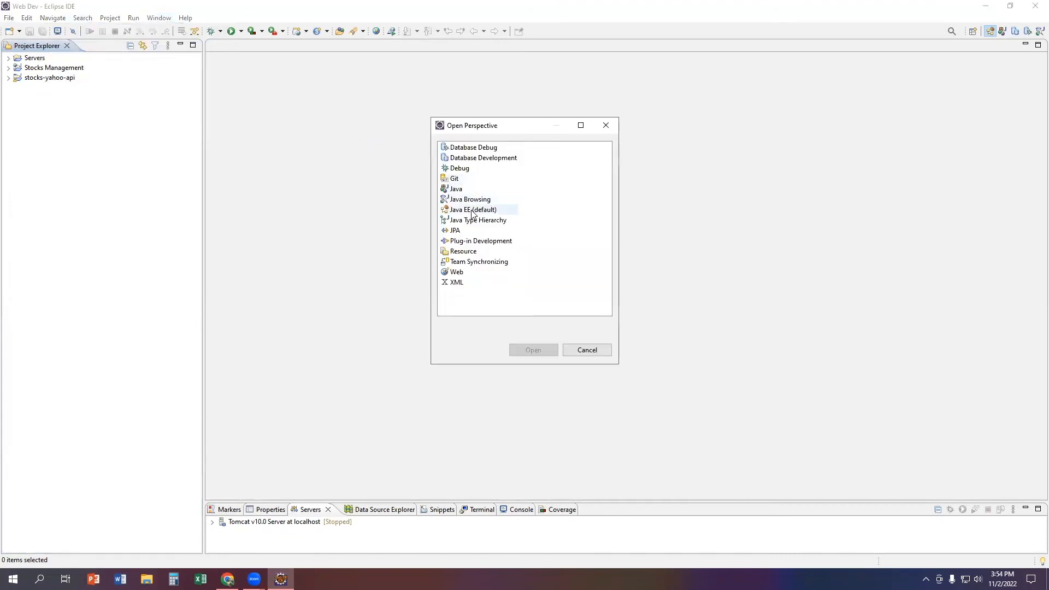
left_click(471, 211)
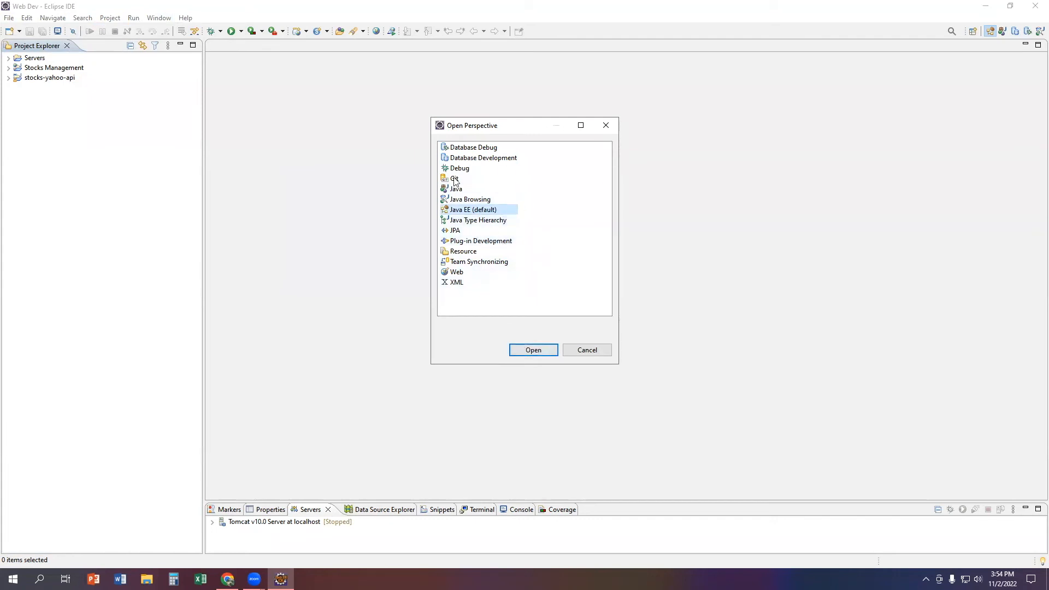
left_click(546, 356)
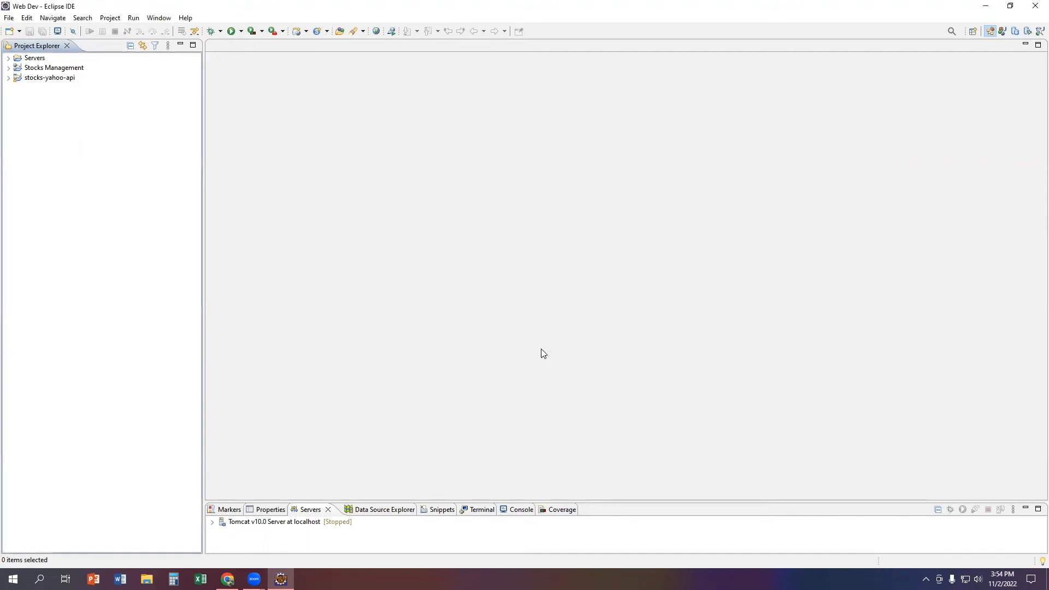
Create a dynamic web project named Tutorial, keeping the default location and configuration.
left_click(12, 21)
mouse_move(163, 32)
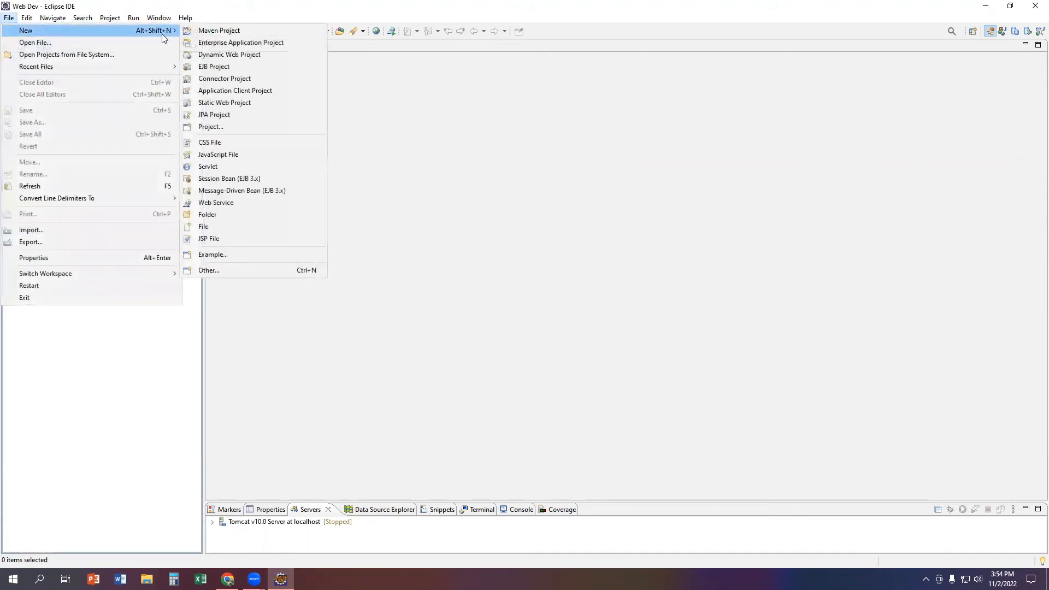
left_click(222, 56)
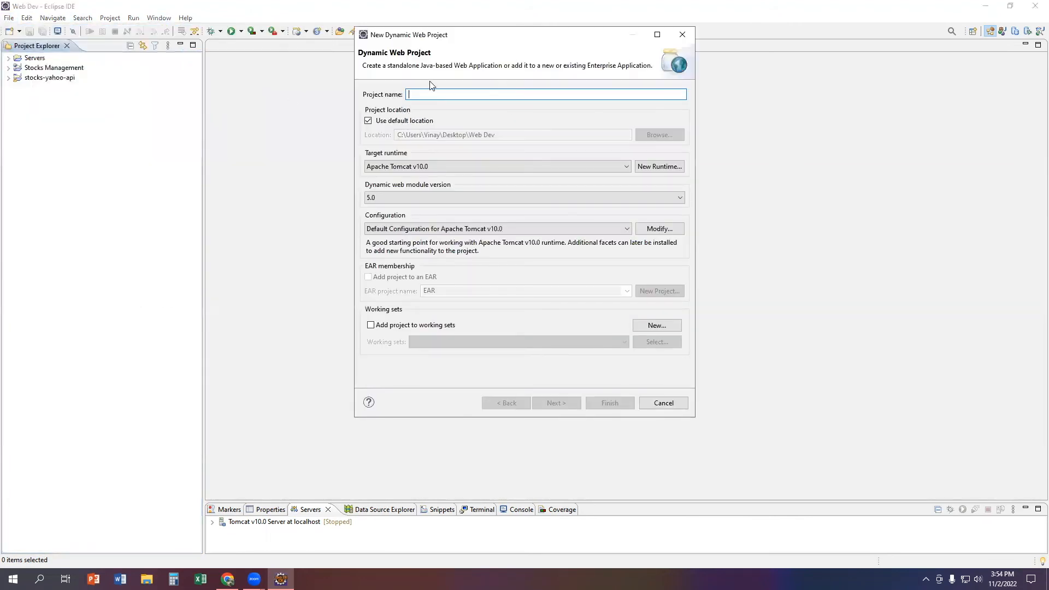
key("BackSpace")
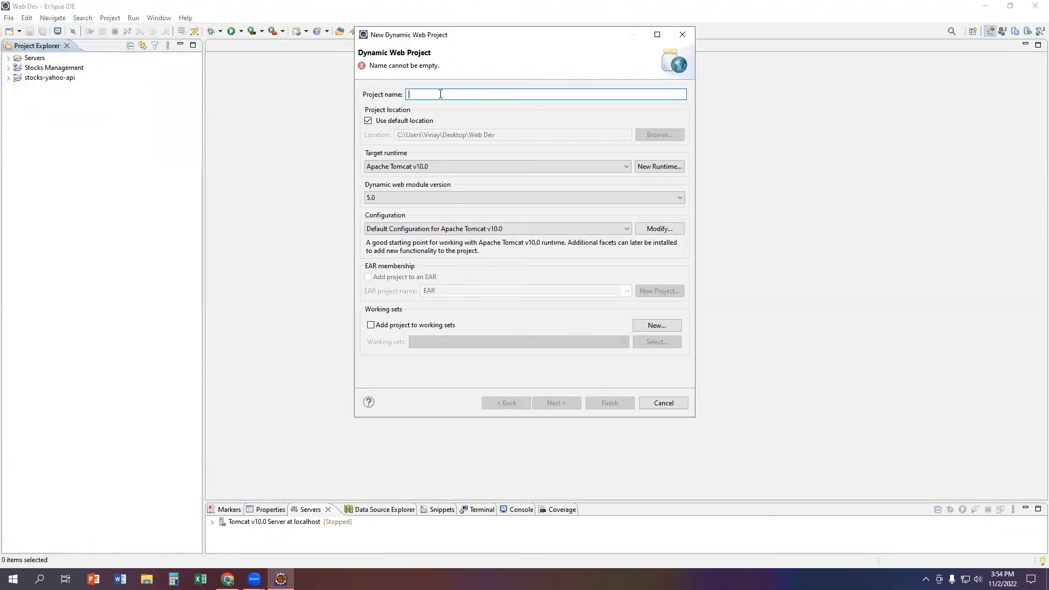
type("Tutorial")
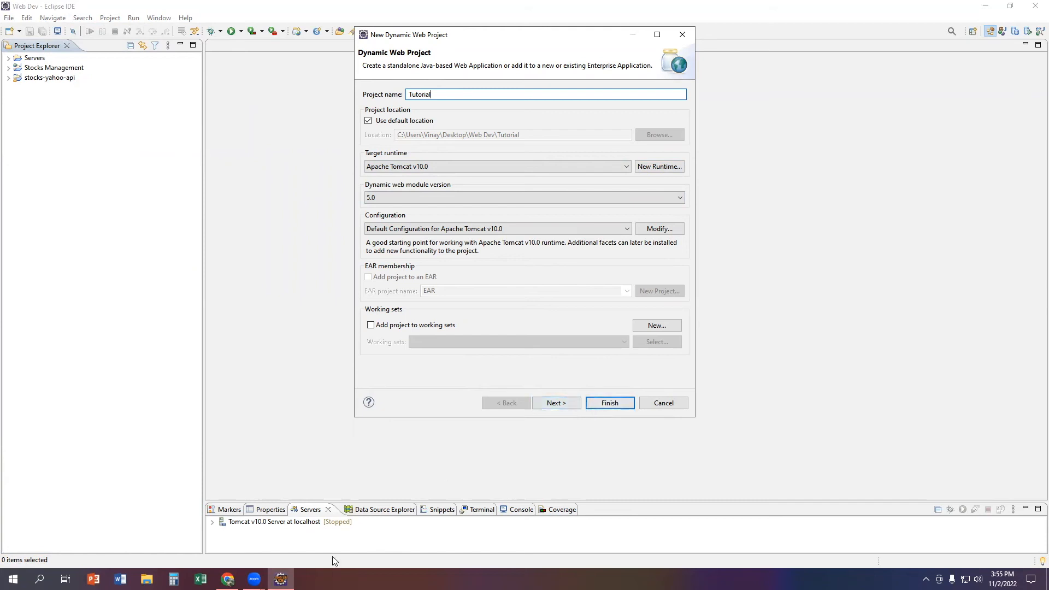
left_click(610, 403)
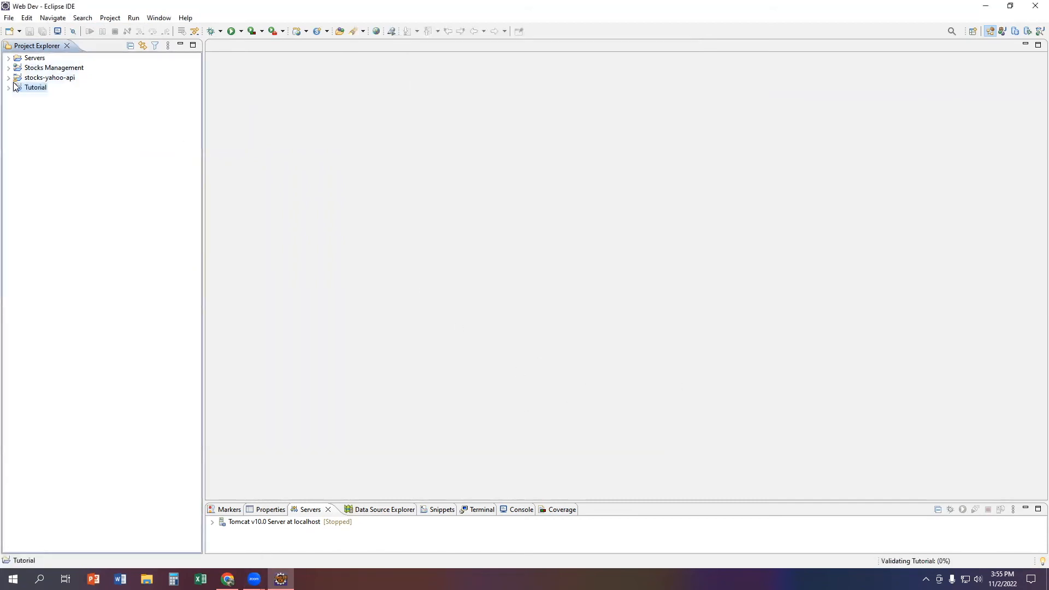
Expand the Tutorial project, open its Java Build Path configuration and select the Modulepath entry in its libraries.
left_click(8, 88)
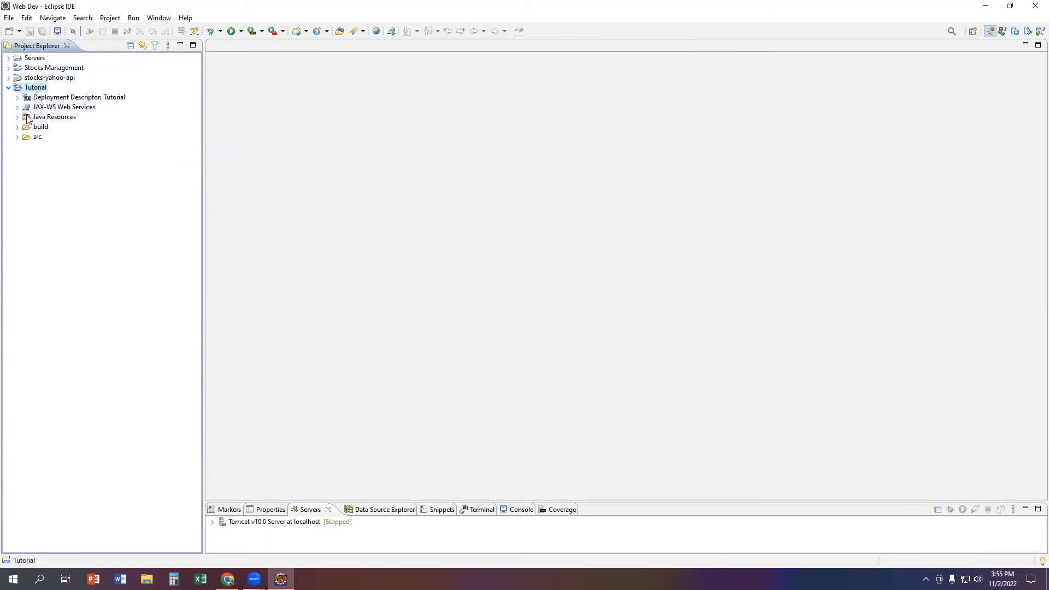
left_click(17, 136)
left_click(17, 137)
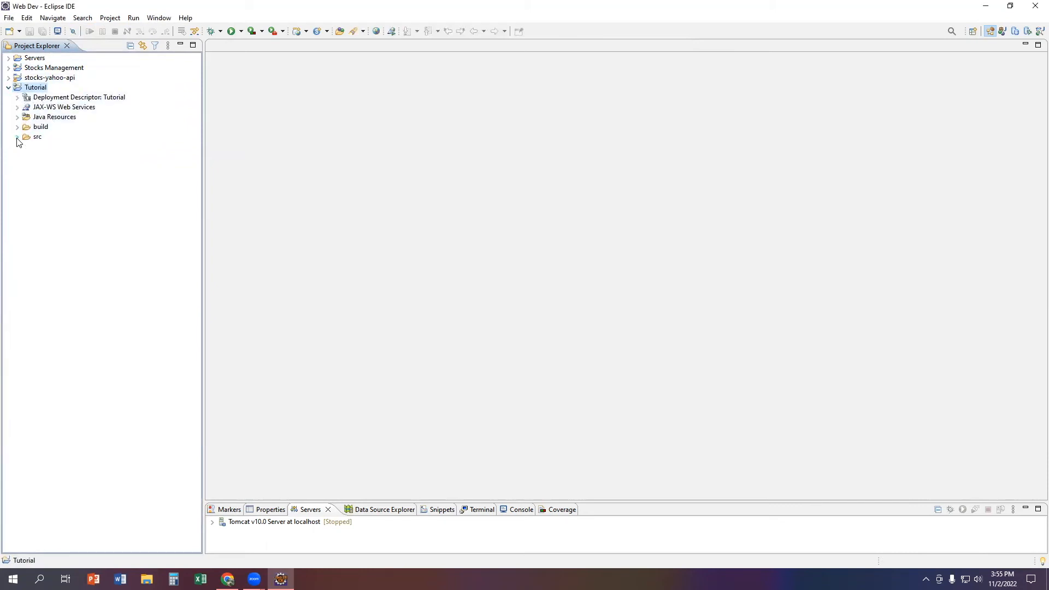
right_click(27, 91)
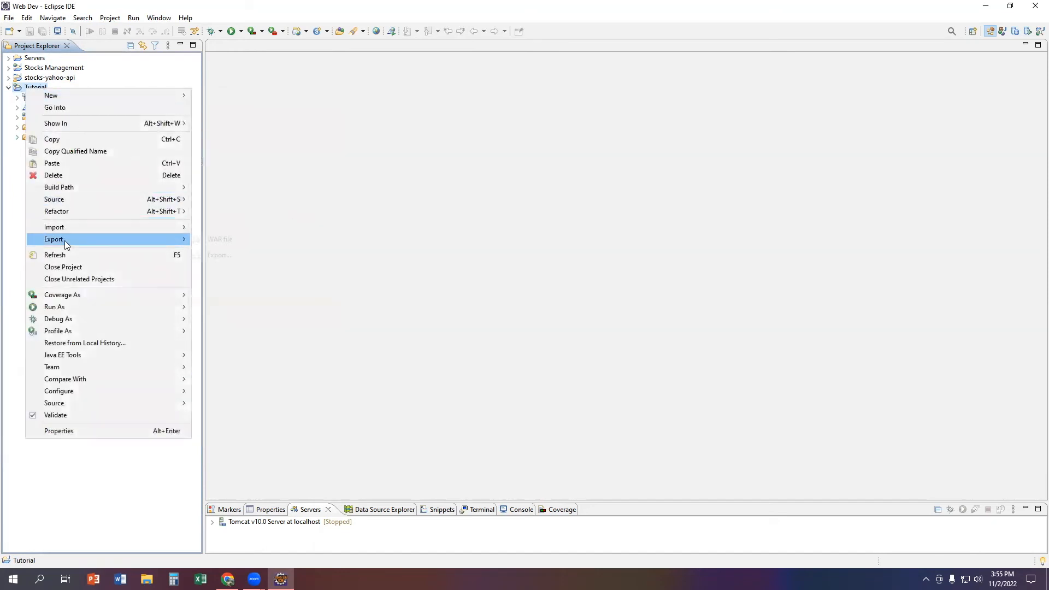
mouse_move(92, 203)
mouse_move(172, 189)
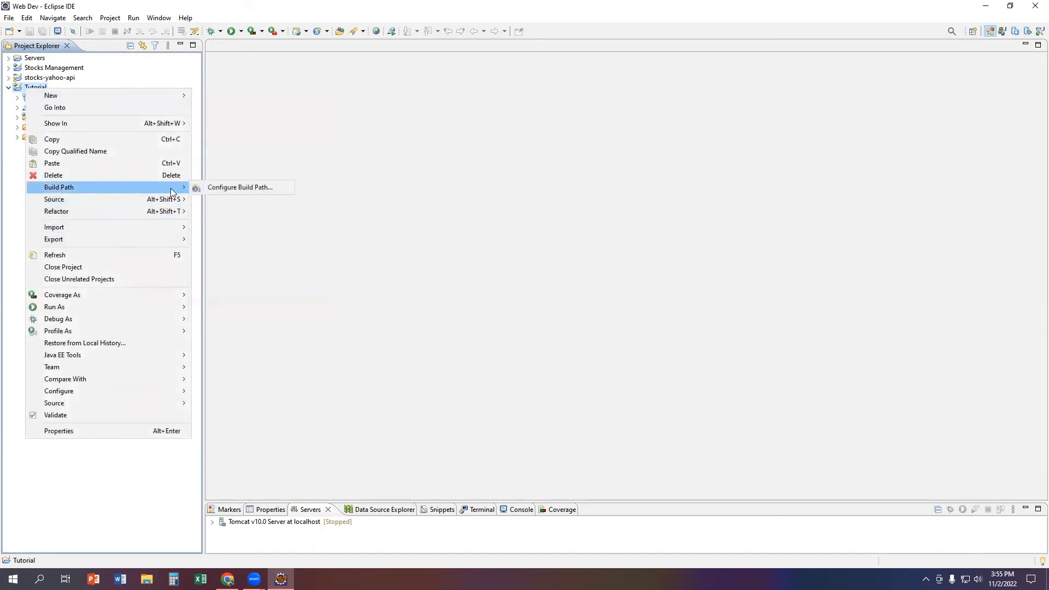
left_click(235, 188)
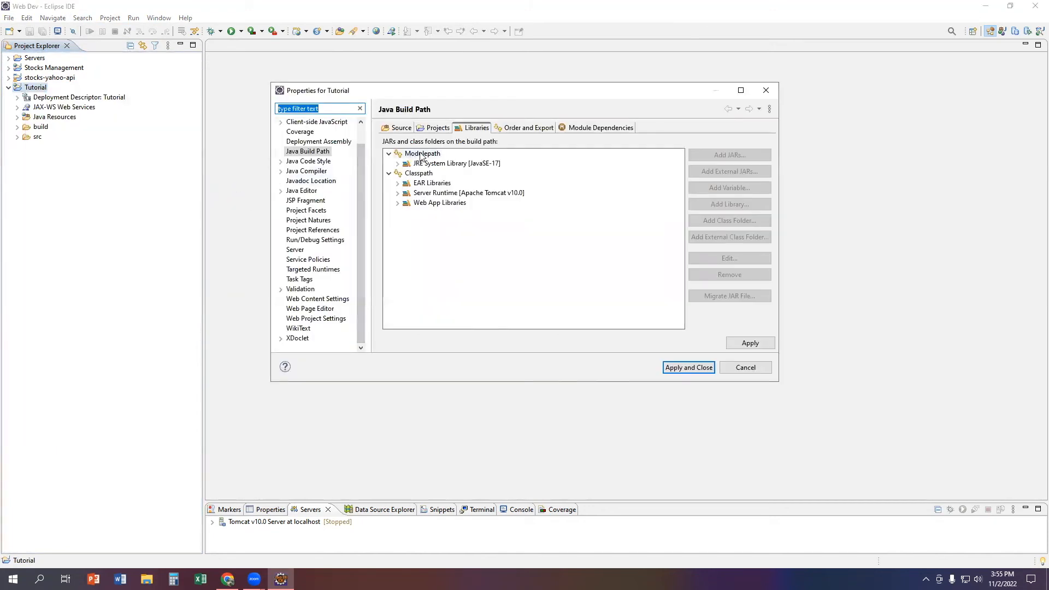
left_click(418, 155)
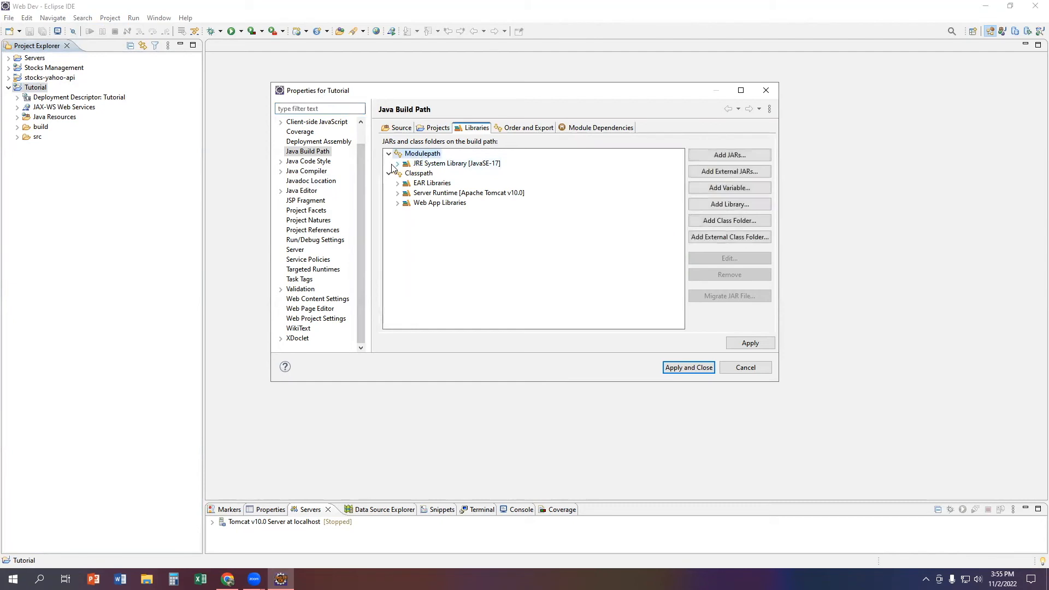
left_click(397, 163)
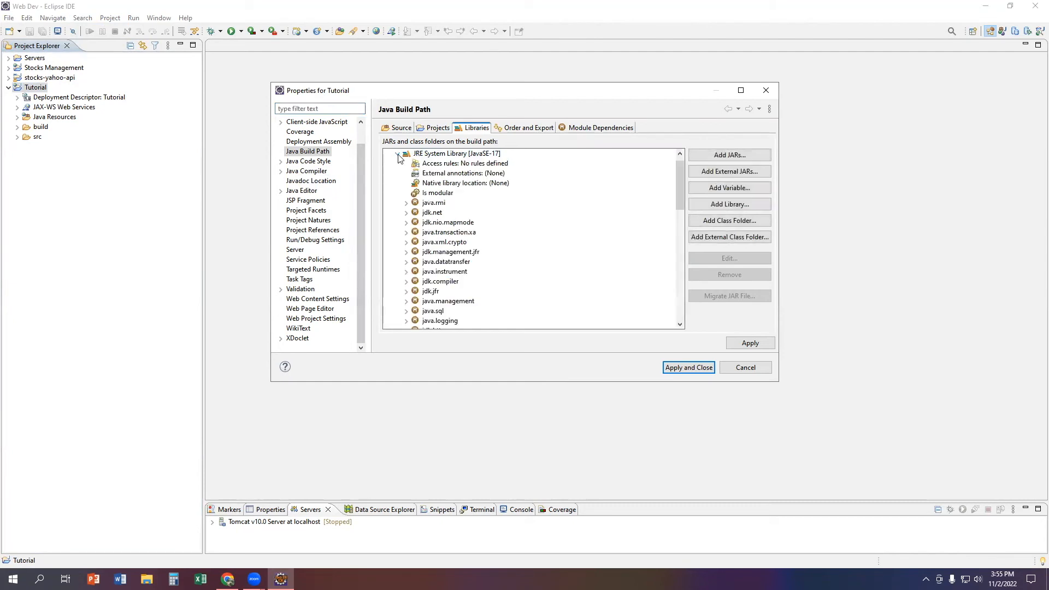
left_click(398, 155)
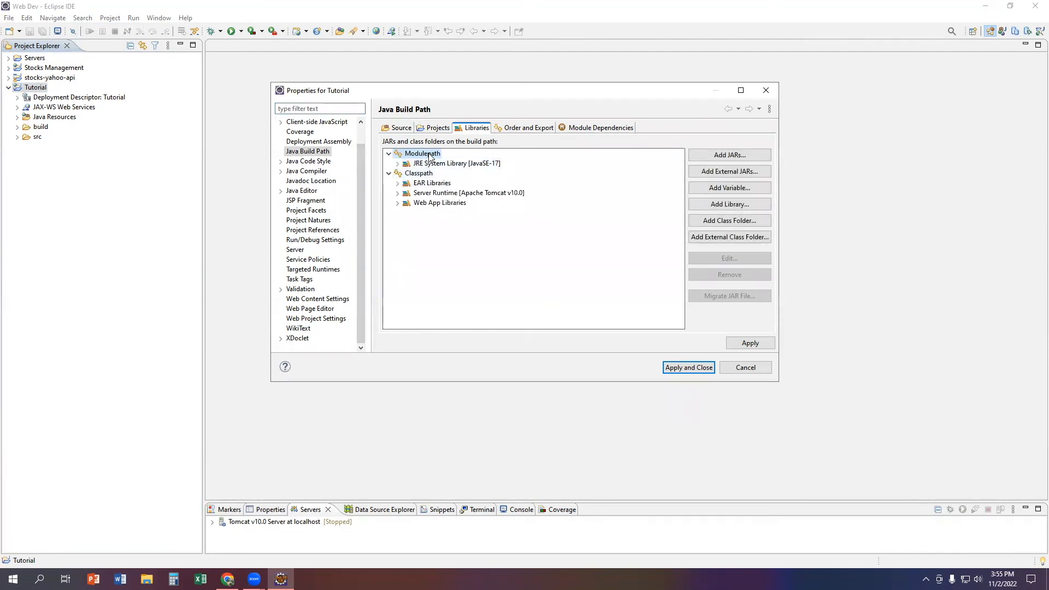
Add the external JAR mysql-connector-java-8.0.30 from the desktop's Connector For Java folder to the Modulepath and apply the build path changes.
left_click(744, 171)
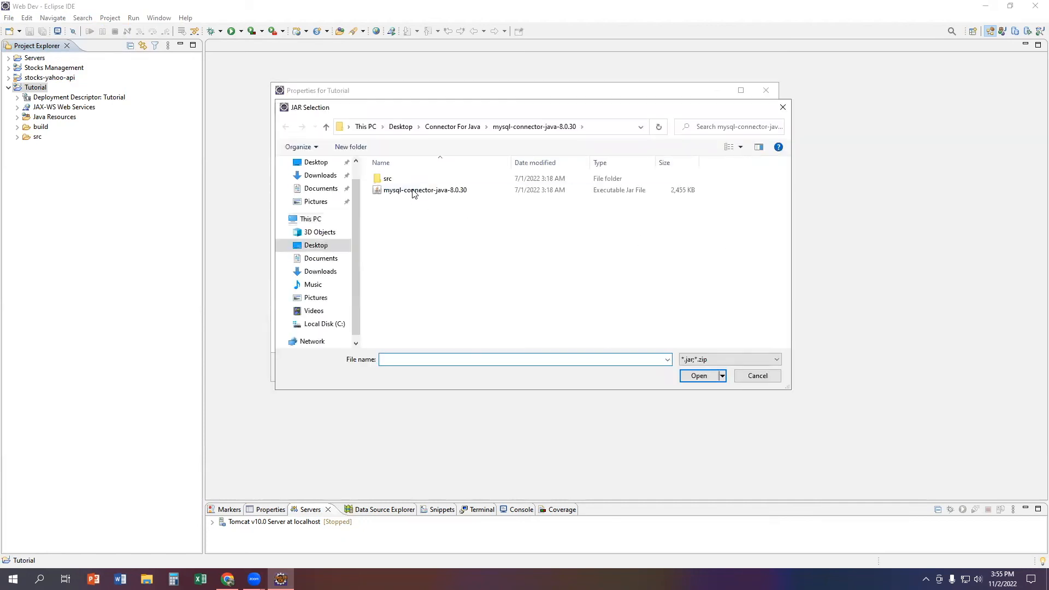
left_click(318, 234)
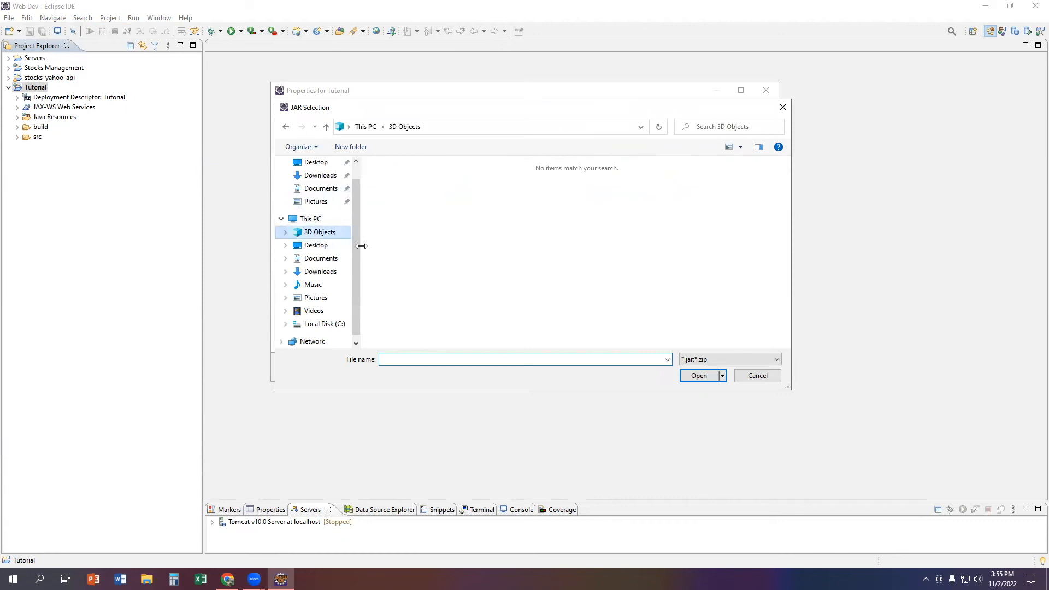
left_click(317, 247)
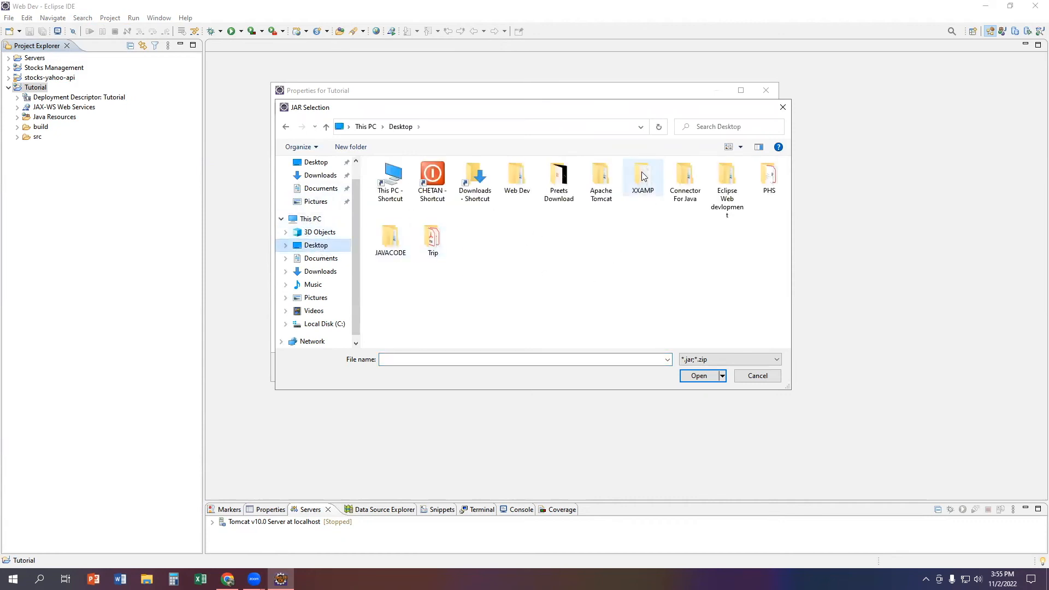
double_click(687, 183)
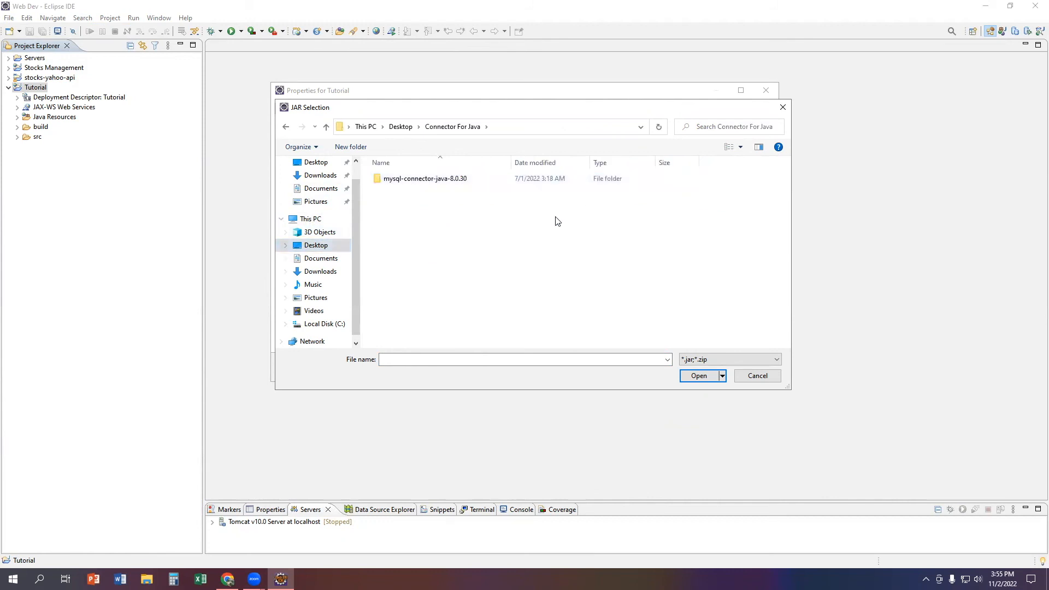
double_click(495, 179)
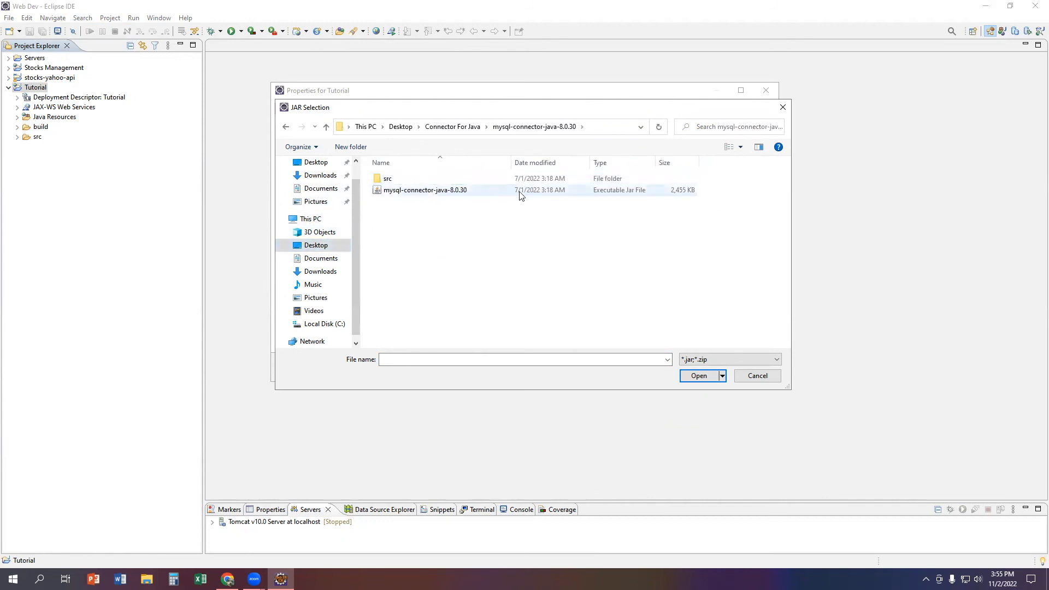
left_click(475, 191)
left_click(684, 378)
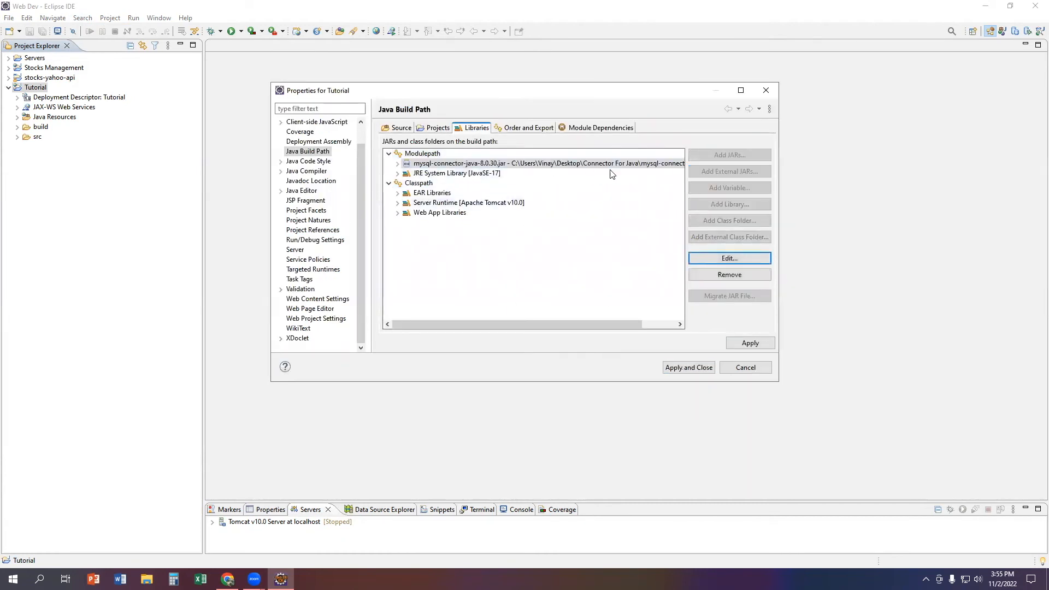
left_click(703, 366)
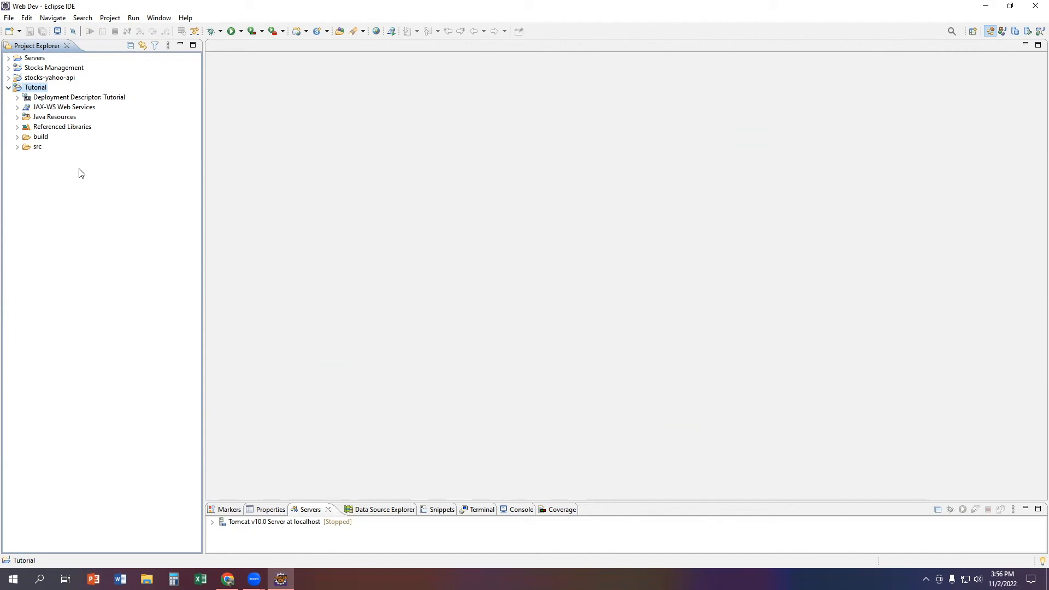
Check the connector JAR under the Tutorial project's Referenced Libraries, then collapse the node.
left_click(17, 128)
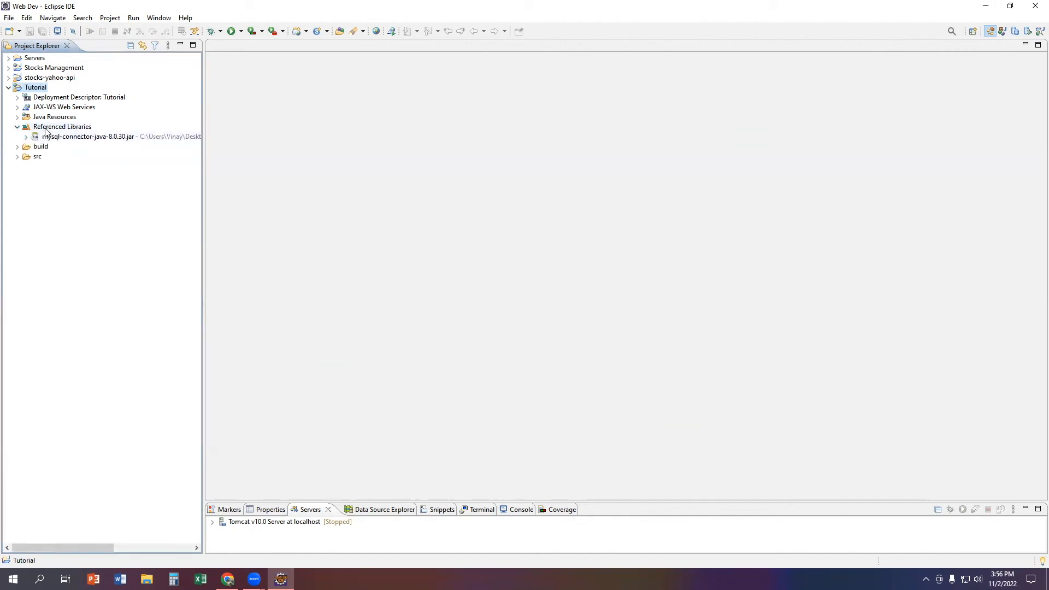
left_click(104, 140)
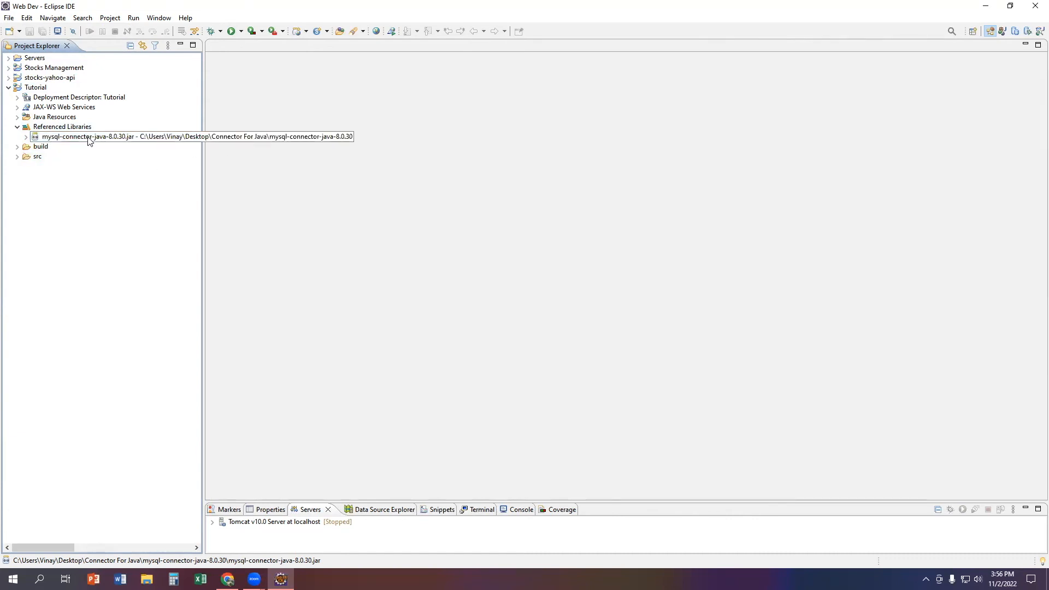
left_click(90, 141)
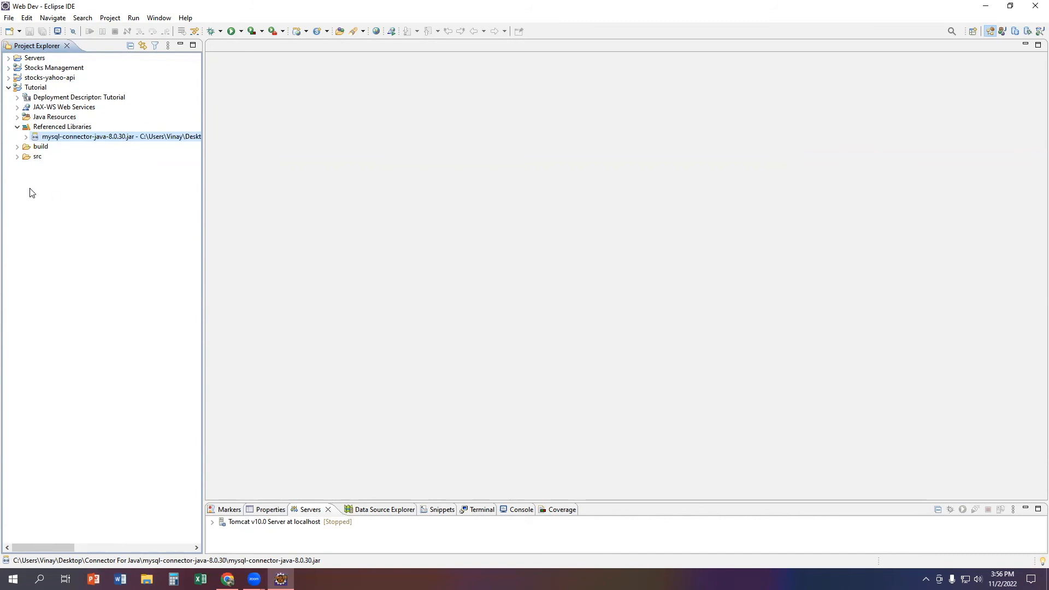
left_click(17, 127)
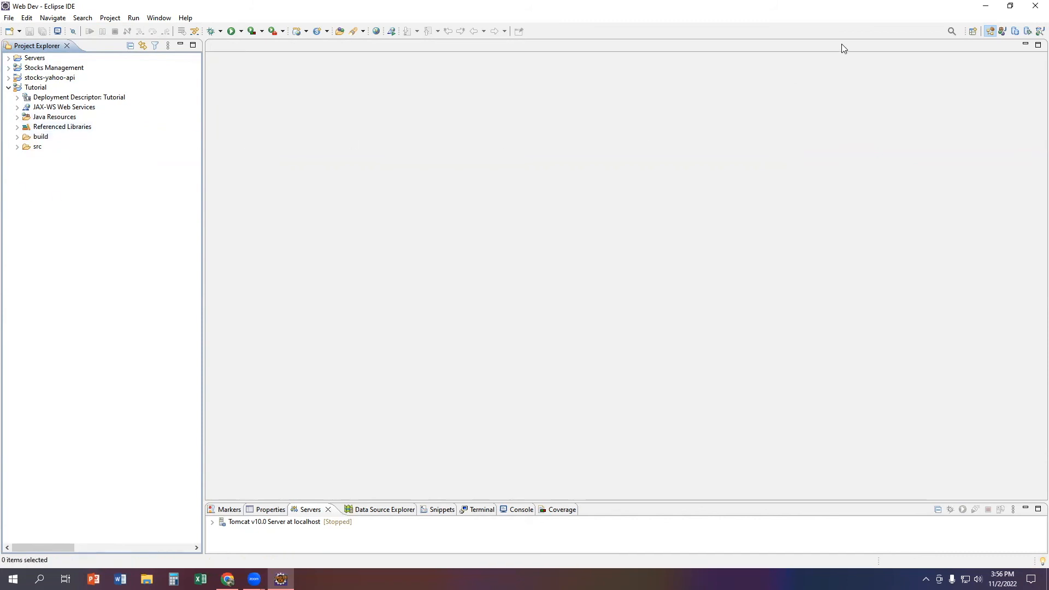
Minimize Eclipse, open the XXAMP folder on the desktop and launch the xampp-control application.
left_click(989, 6)
right_click(614, 143)
left_click(429, 77)
double_click(429, 76)
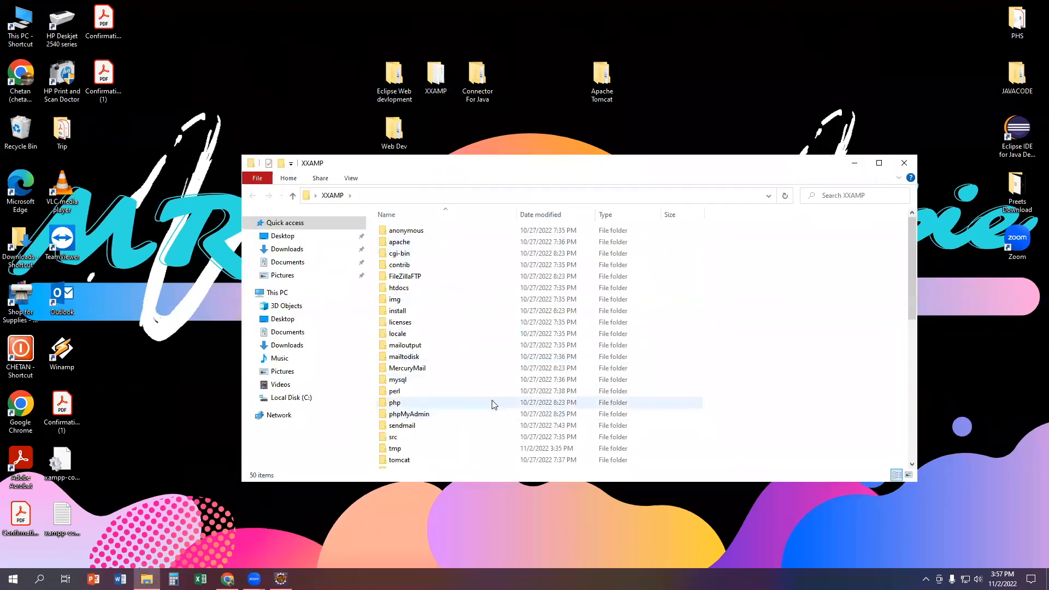
scroll(493, 403, "down", 9)
scroll(493, 404, "up", 9)
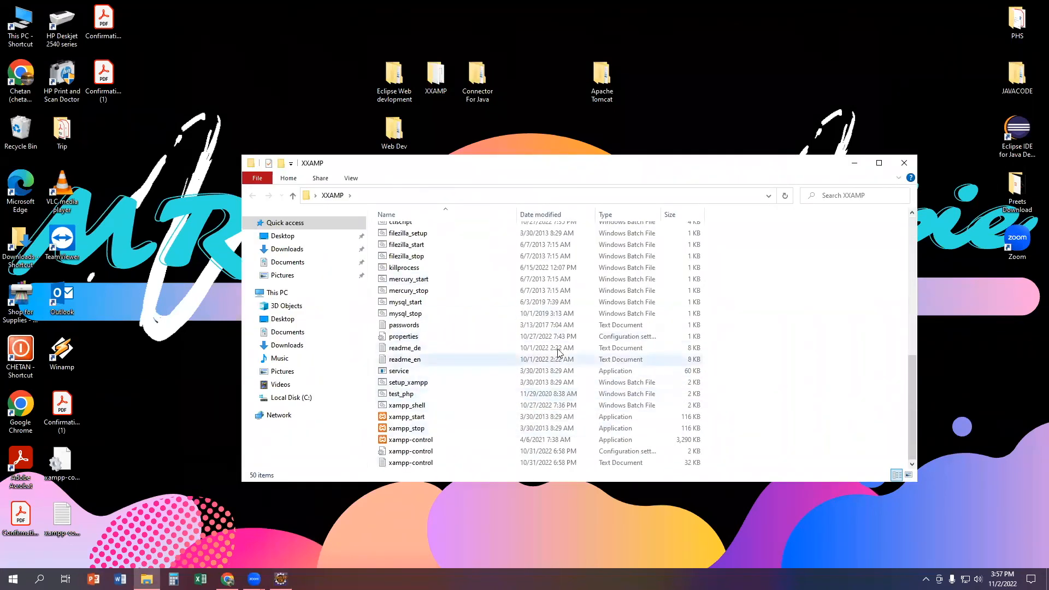
scroll(516, 298, "down", 9)
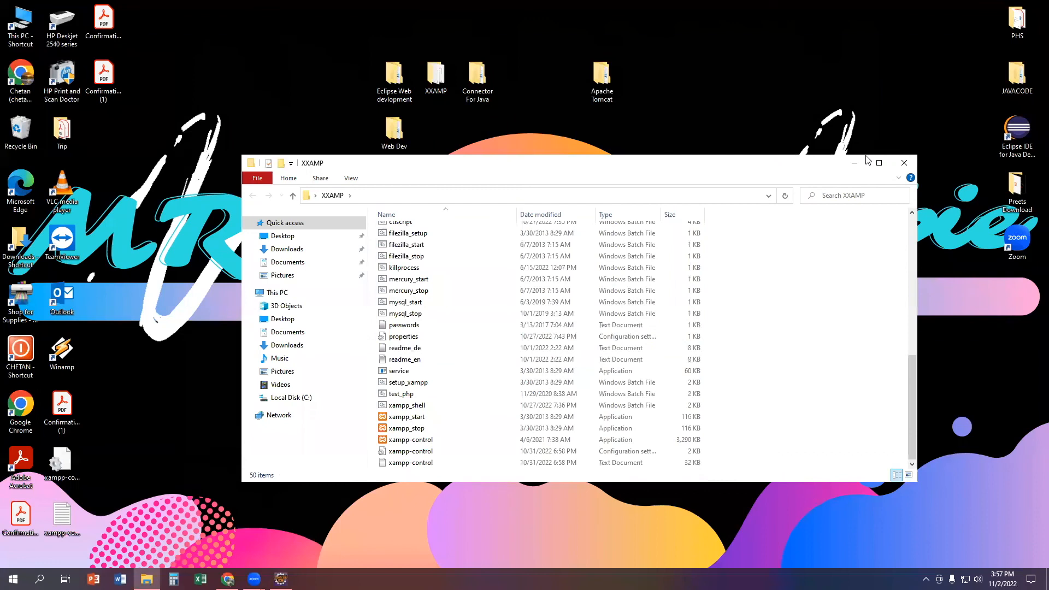
left_click(879, 162)
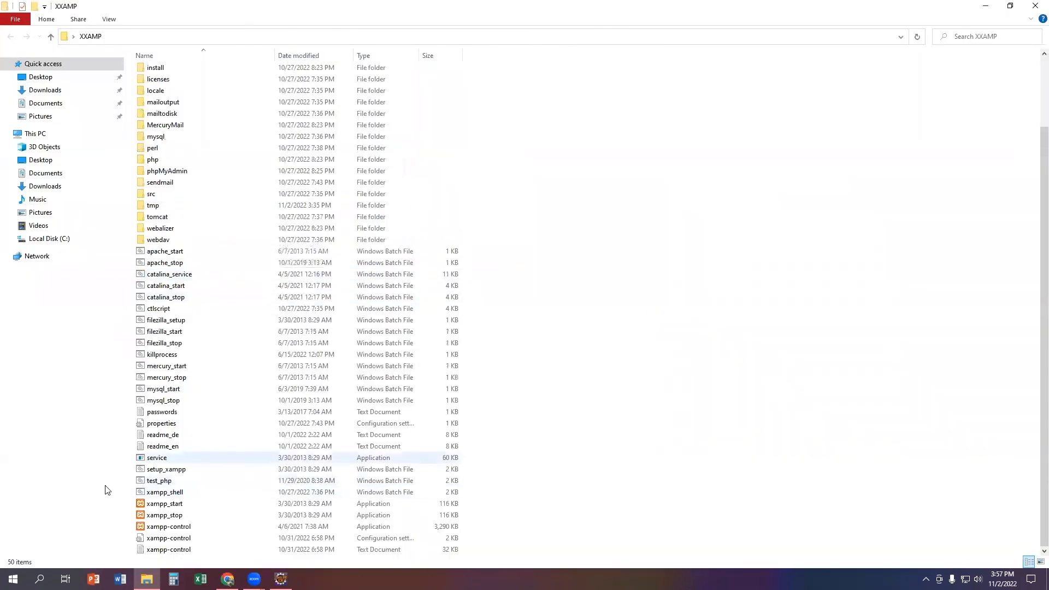
left_click(206, 527)
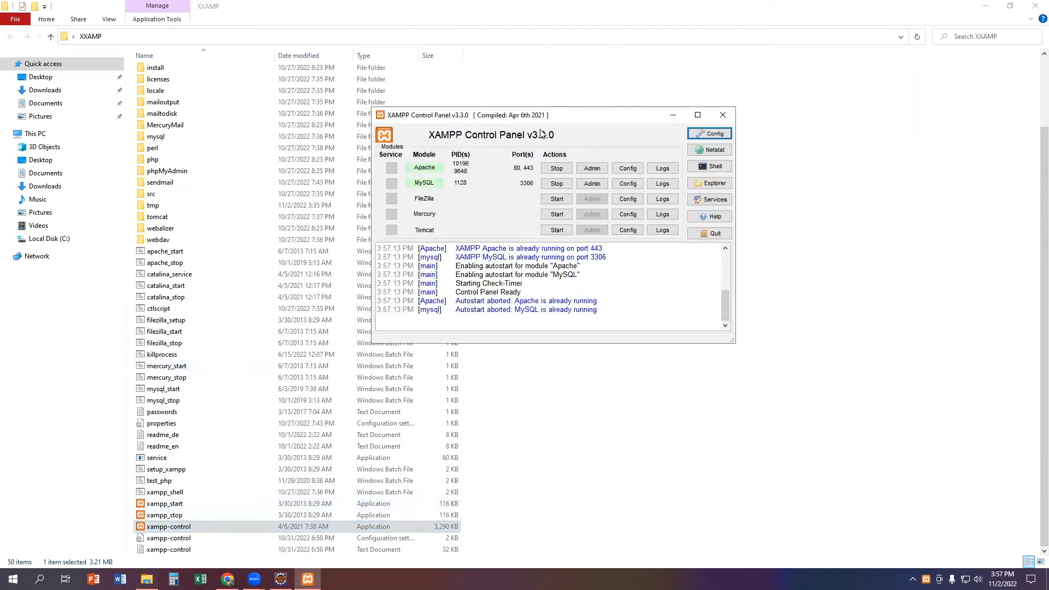
Stop the Apache and MySQL modules, and minimize the XAMPP Control Panel.
left_click(557, 168)
left_click(557, 184)
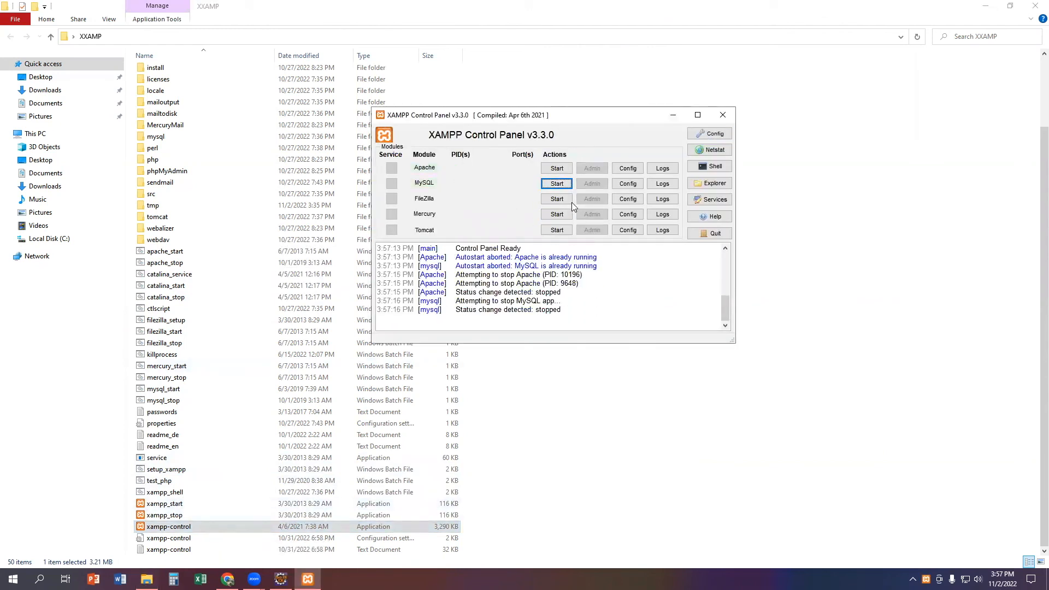
scroll(574, 282, "up", 1)
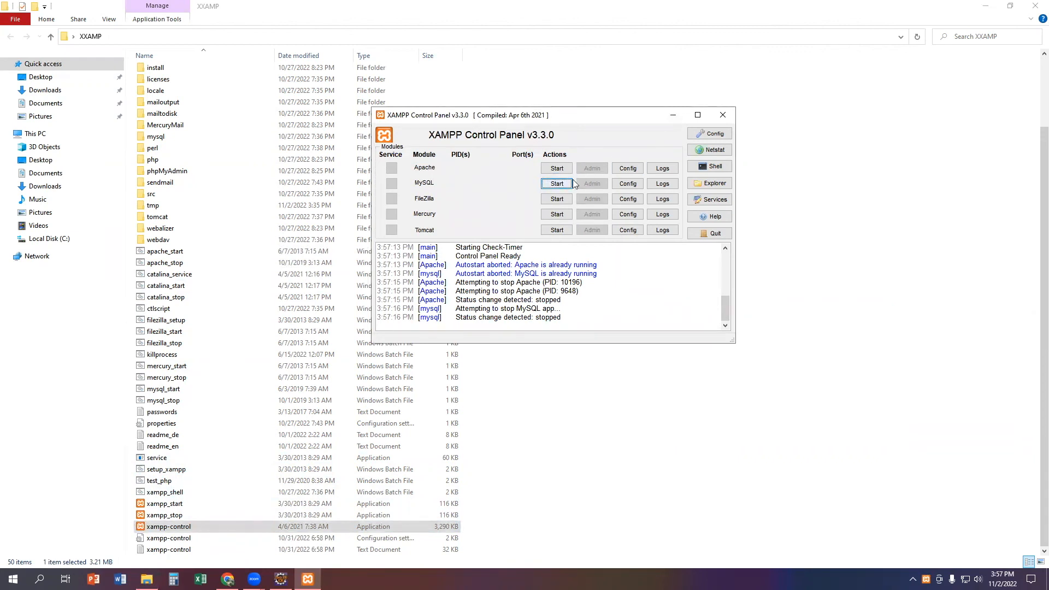
left_click(674, 114)
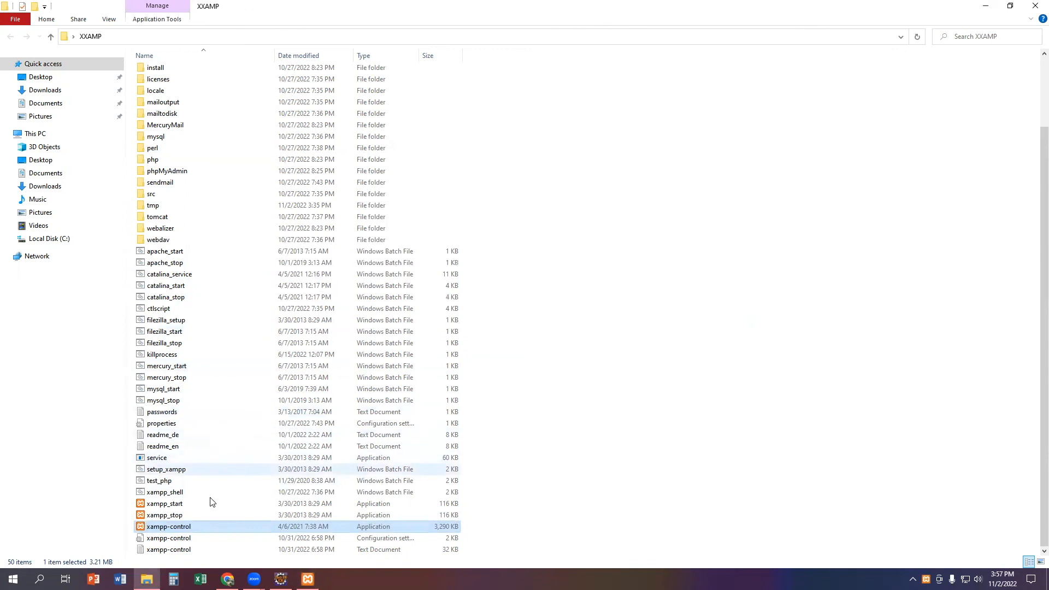
Run the xampp_start application from the XXAMP folder and look through its console output.
double_click(198, 506)
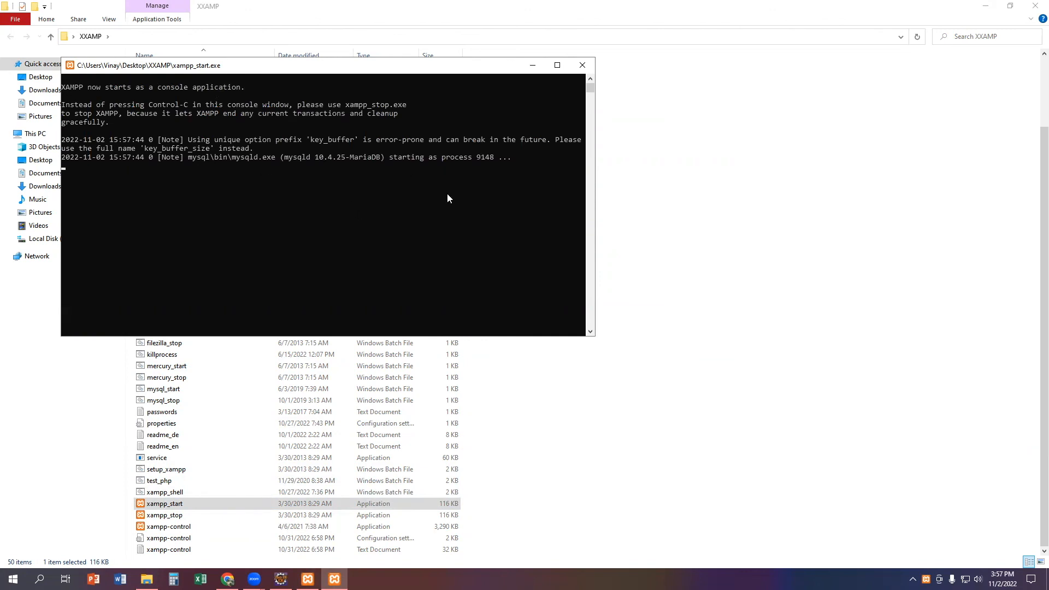
scroll(245, 165, "down", 5)
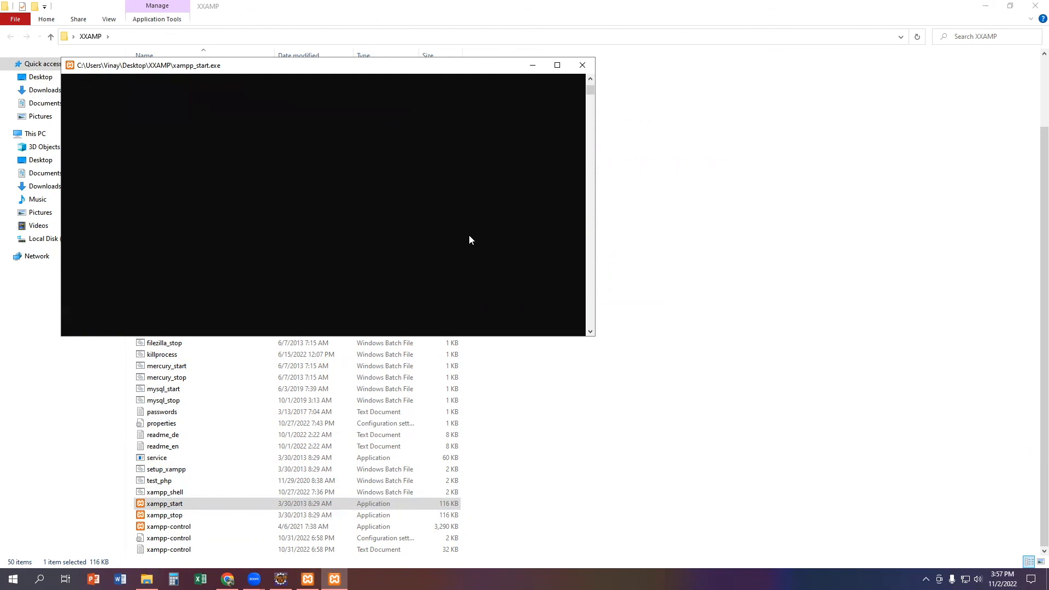
scroll(471, 239, "up", 5)
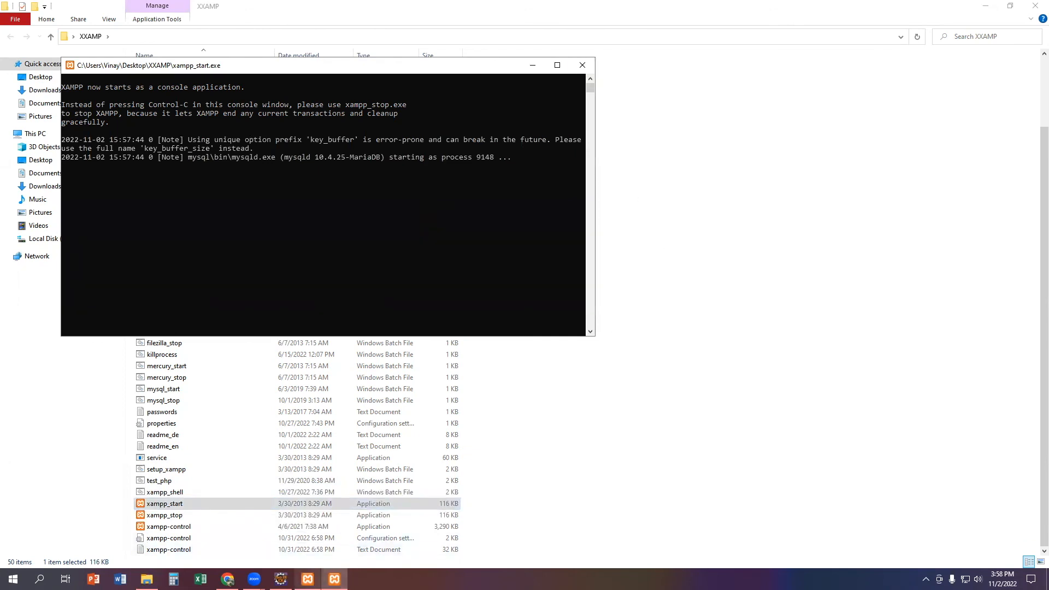
Start the Apache module in the XAMPP Control Panel, and minimize the control panel.
left_click(307, 579)
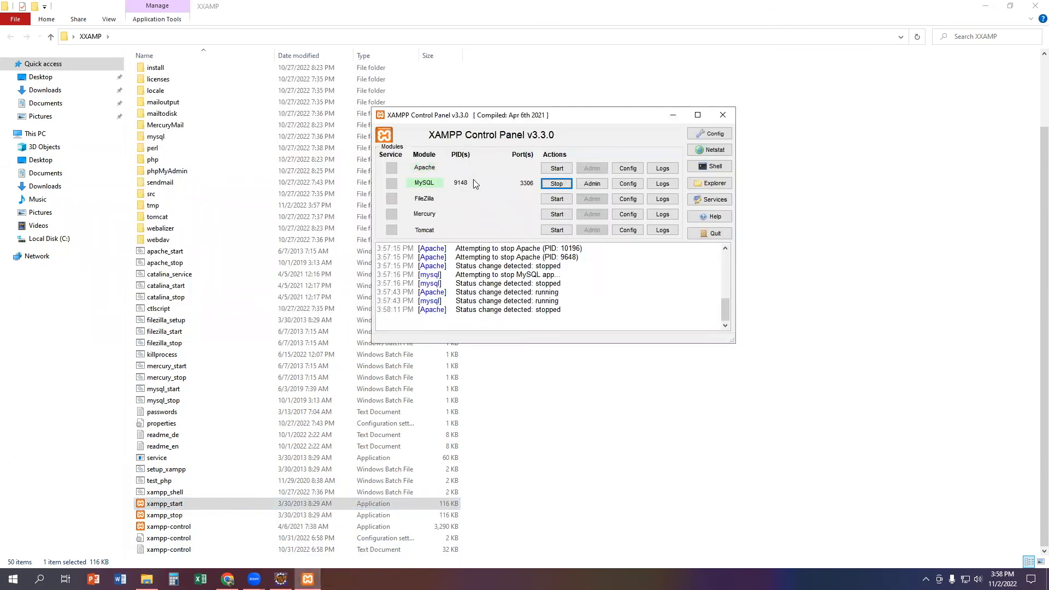
left_click(555, 169)
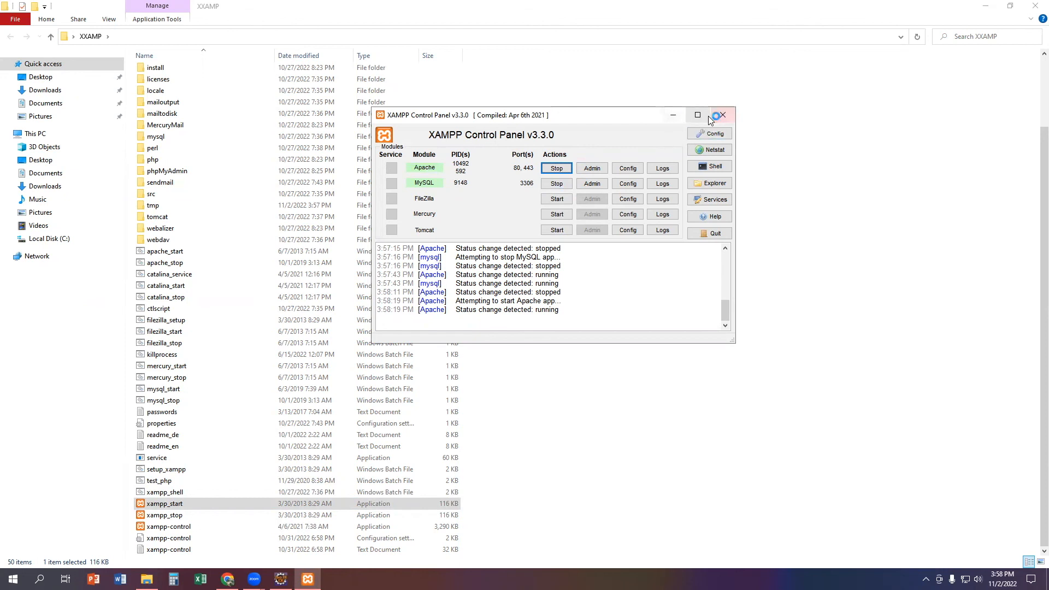
left_click(673, 116)
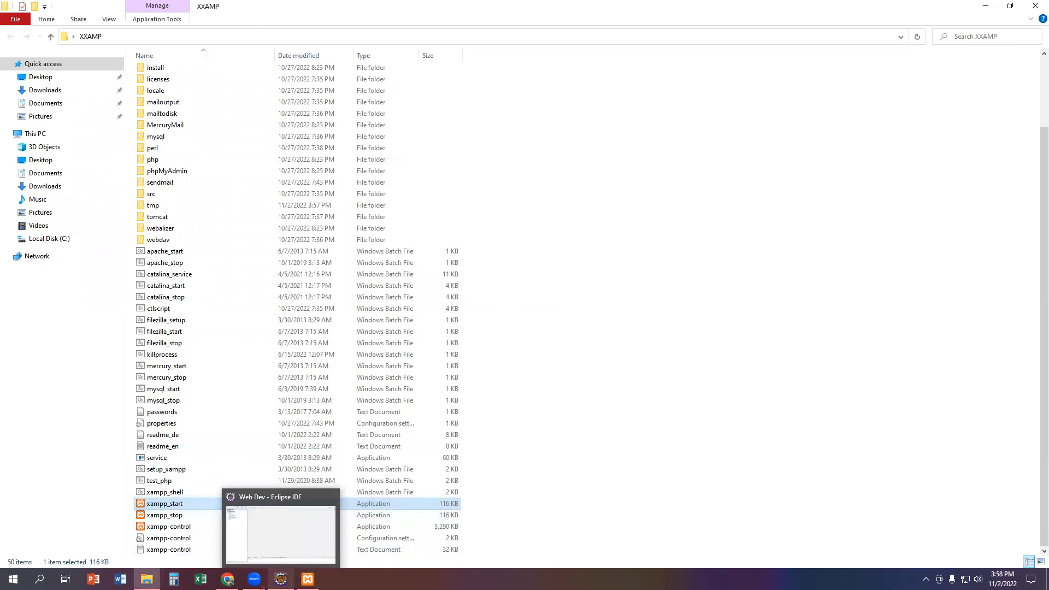
Switch to Eclipse, collapse the Tutorial project and select the Tomcat v10.0 server at localhost.
left_click(280, 579)
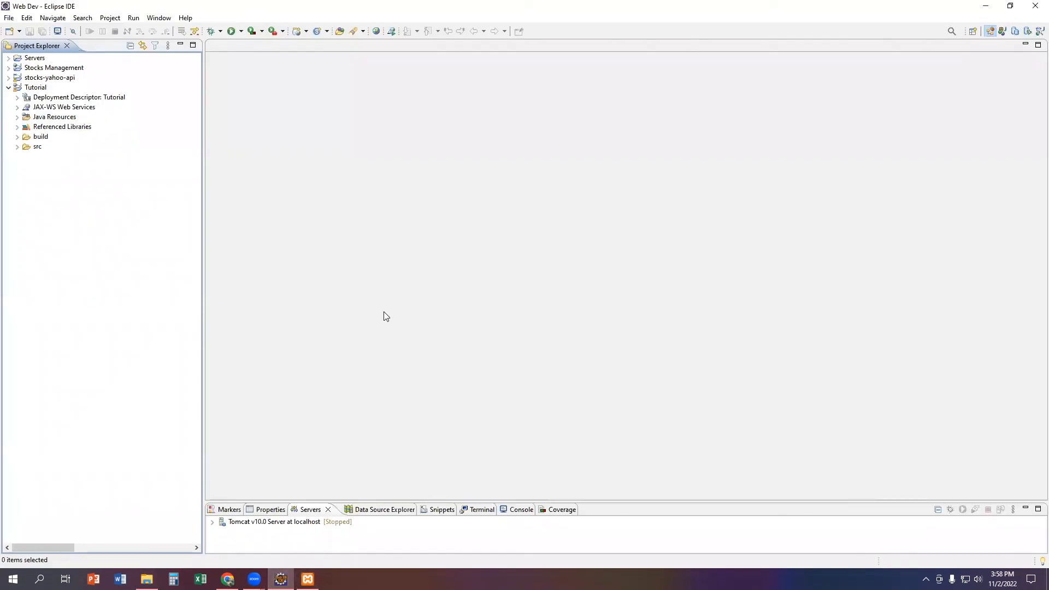
left_click(18, 148)
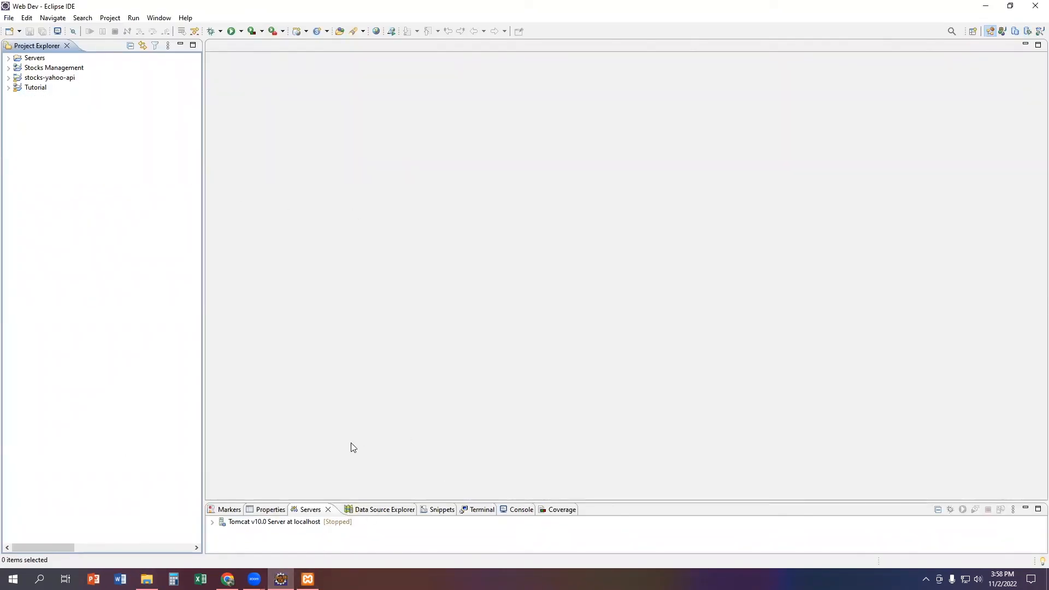
left_click(212, 524)
left_click(213, 523)
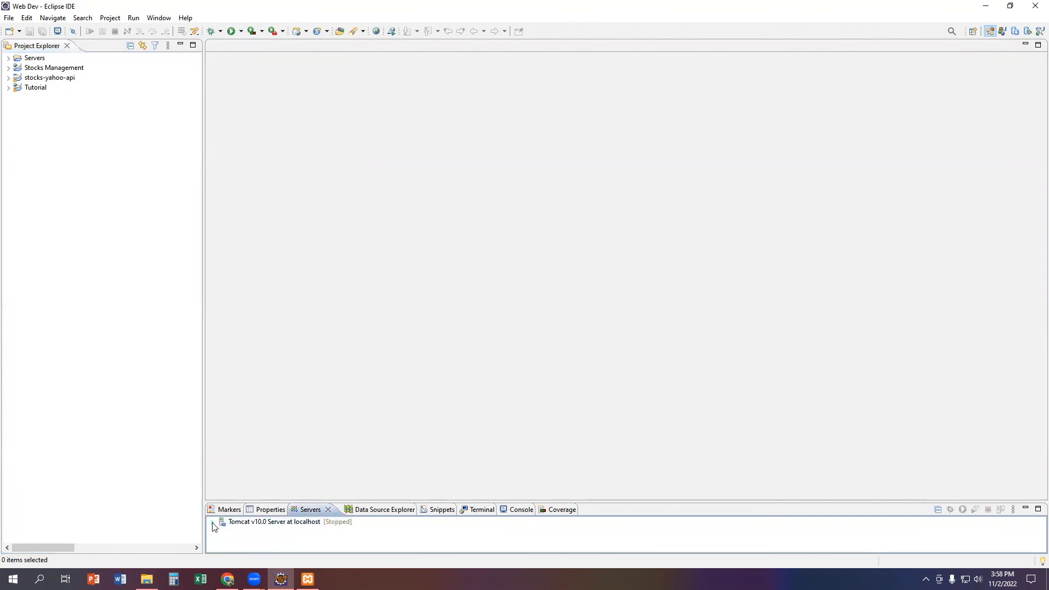
left_click(286, 524)
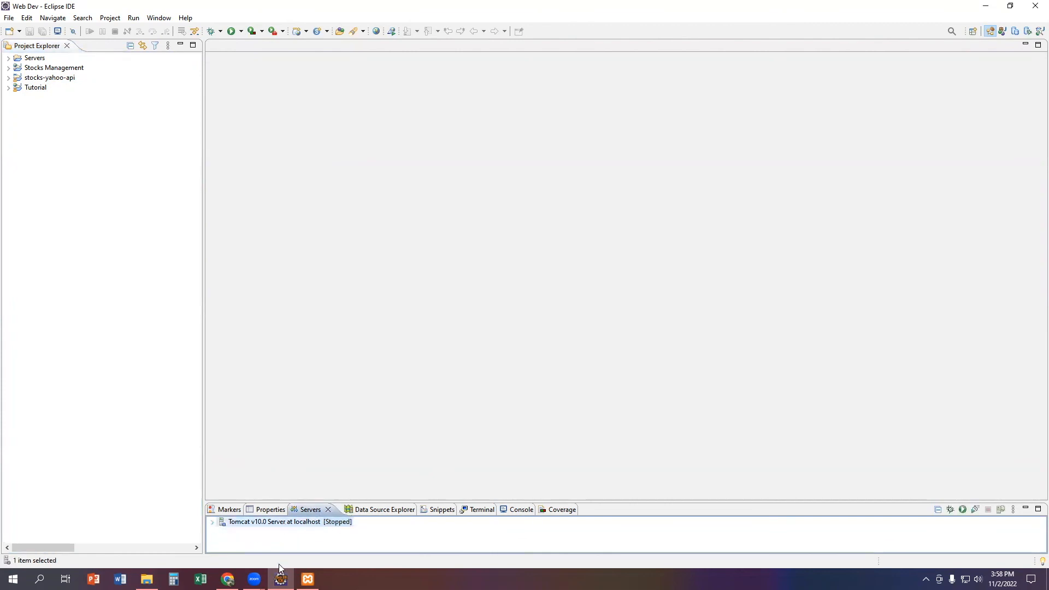
Switch back to the XAMPP Control Panel to check the Apache and MySQL modules.
left_click(308, 579)
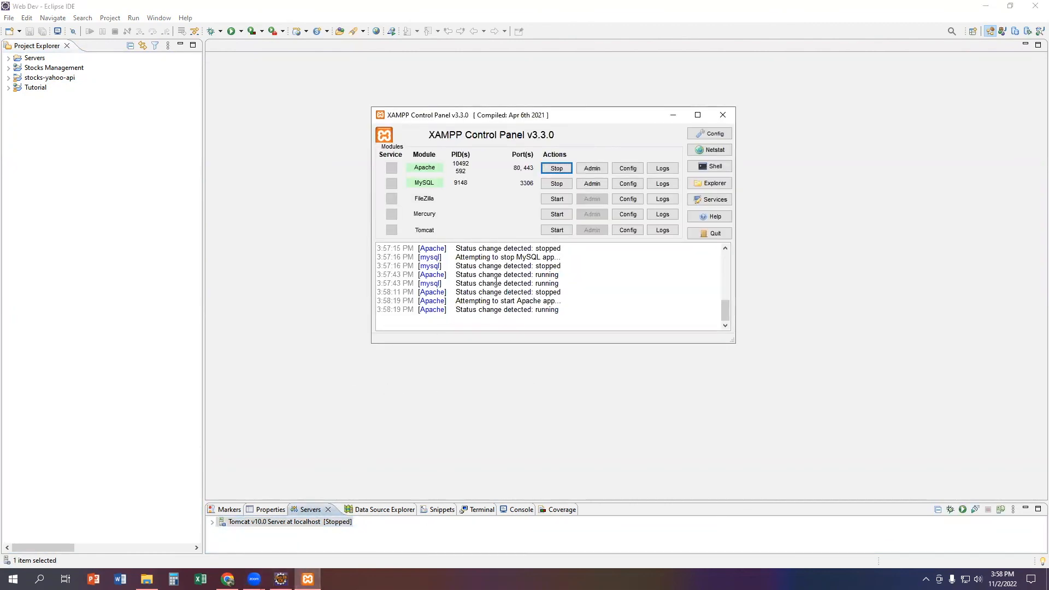